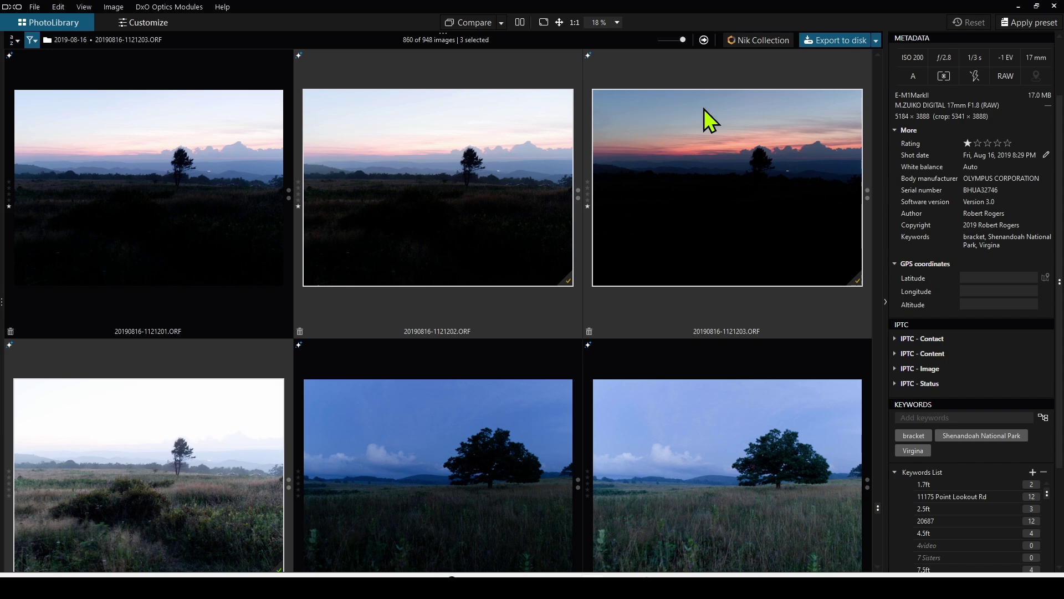
# Export the three exposures as 16-bit TIFFs to HDR Efex Pro 2 via Nik Collection
pyautogui.click(759, 40)
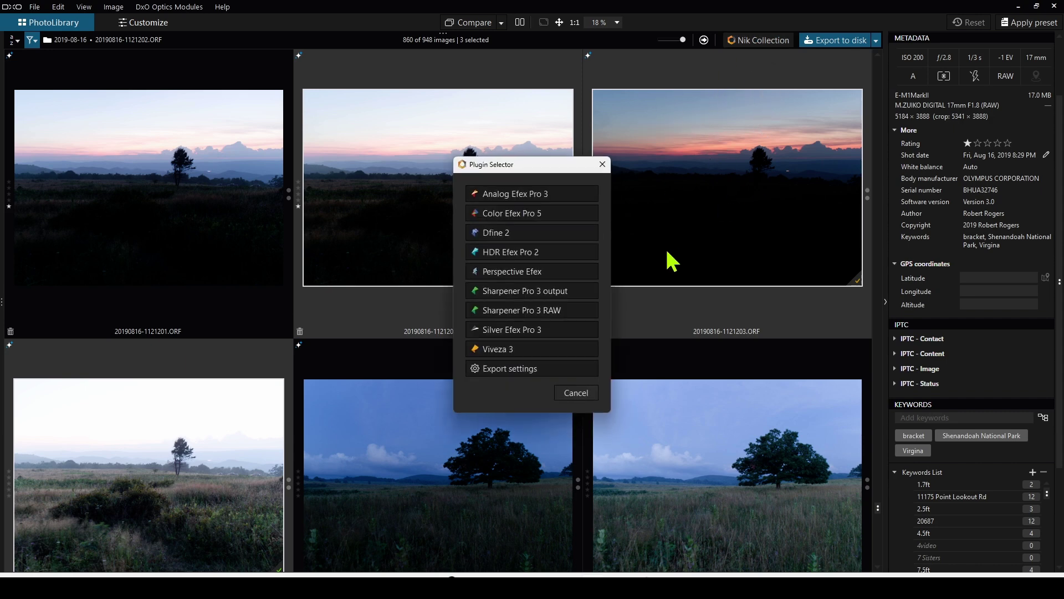
pyautogui.click(524, 367)
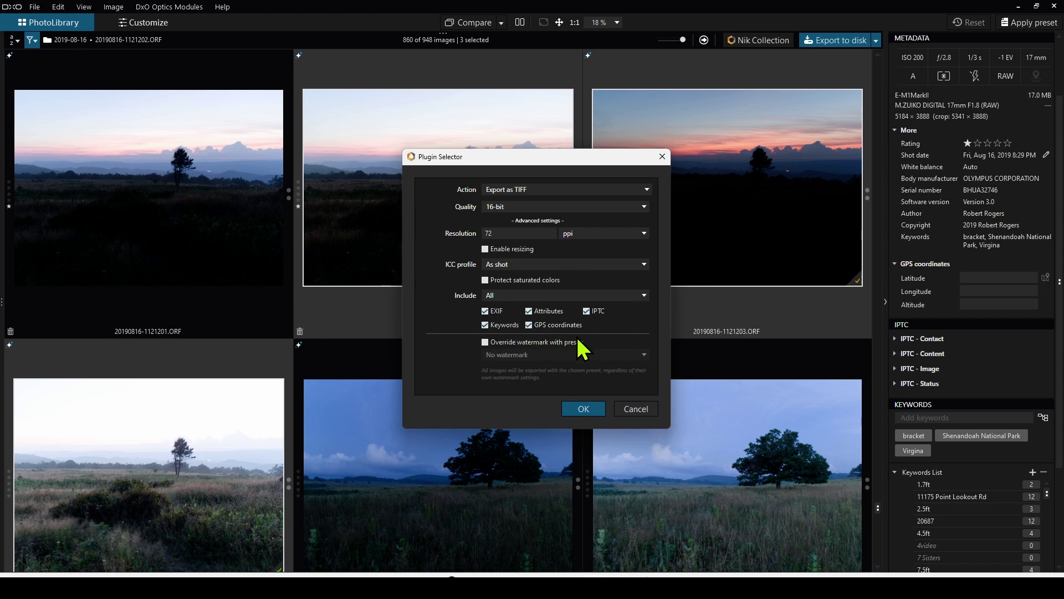
pyautogui.click(598, 412)
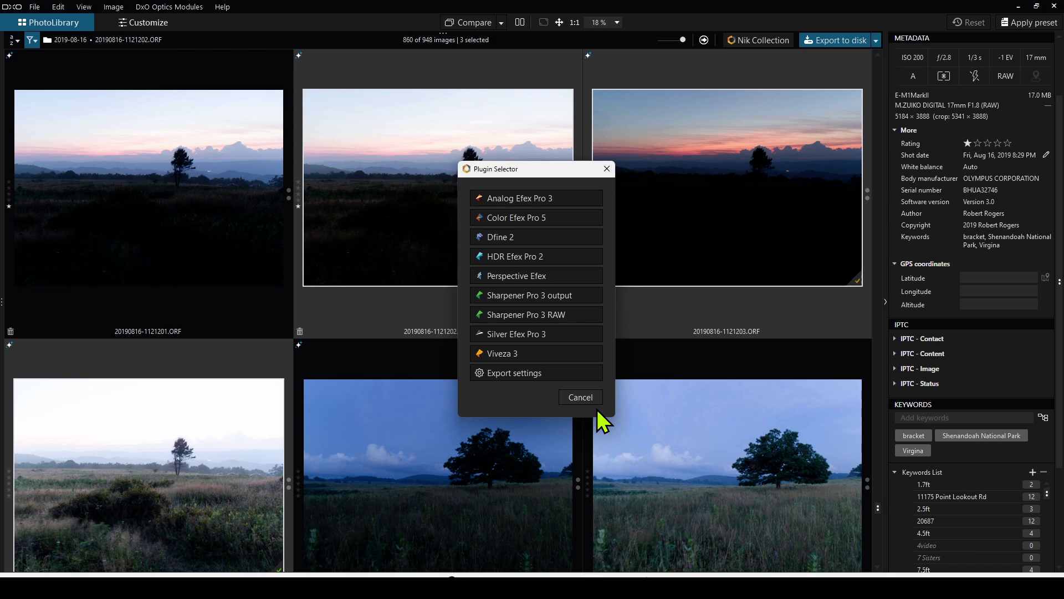
pyautogui.click(501, 258)
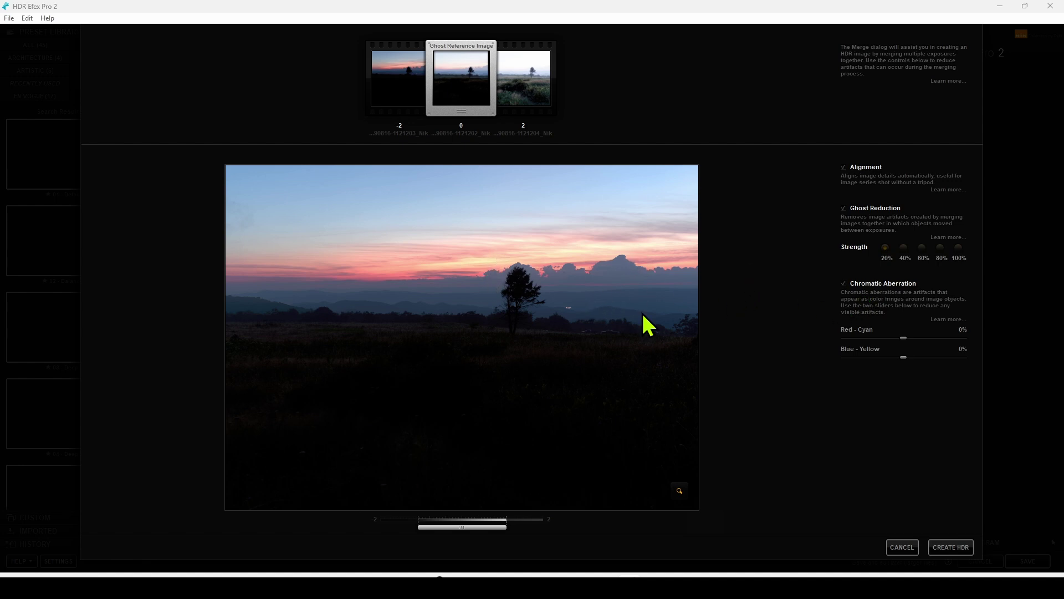
# Disable Chromatic Aberration, check the merge at bright and dark exposures, then create the HDR
pyautogui.click(844, 286)
pyautogui.moveTo(456, 527); pyautogui.dragTo(512, 528)
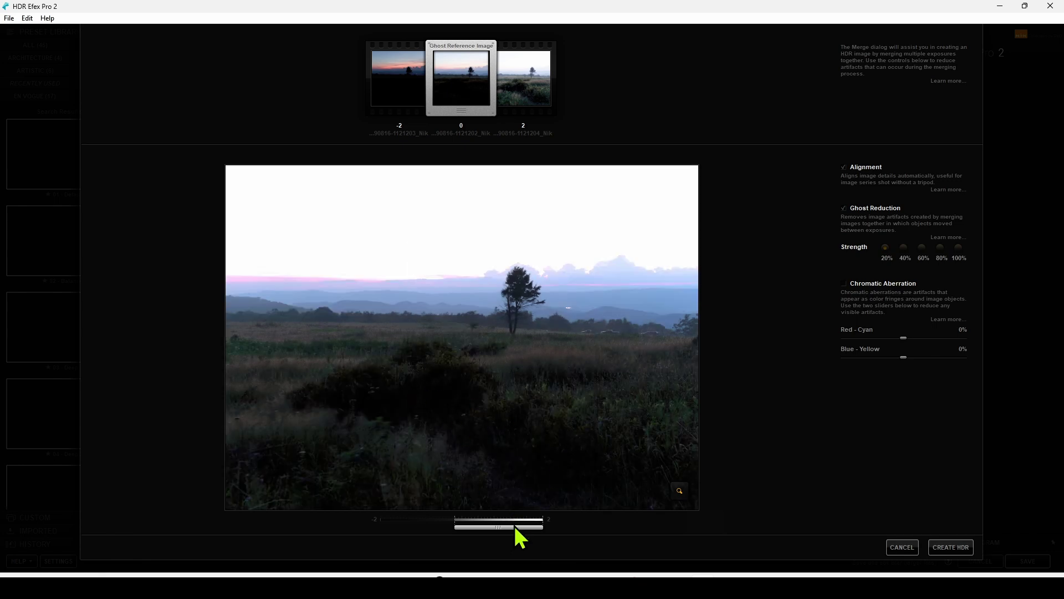
pyautogui.moveTo(515, 527); pyautogui.dragTo(408, 526)
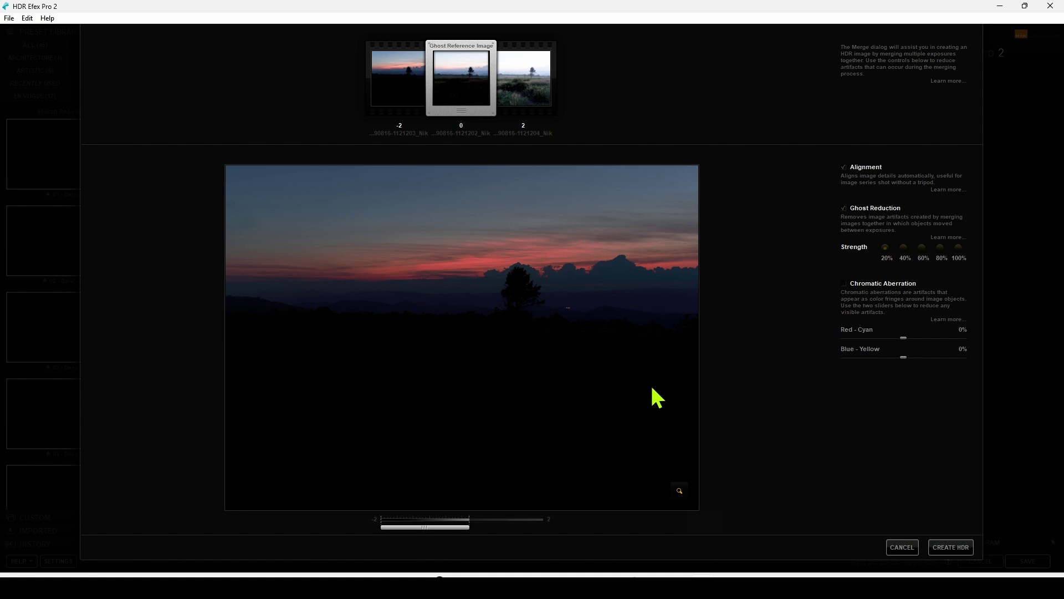
pyautogui.moveTo(441, 527); pyautogui.dragTo(468, 536)
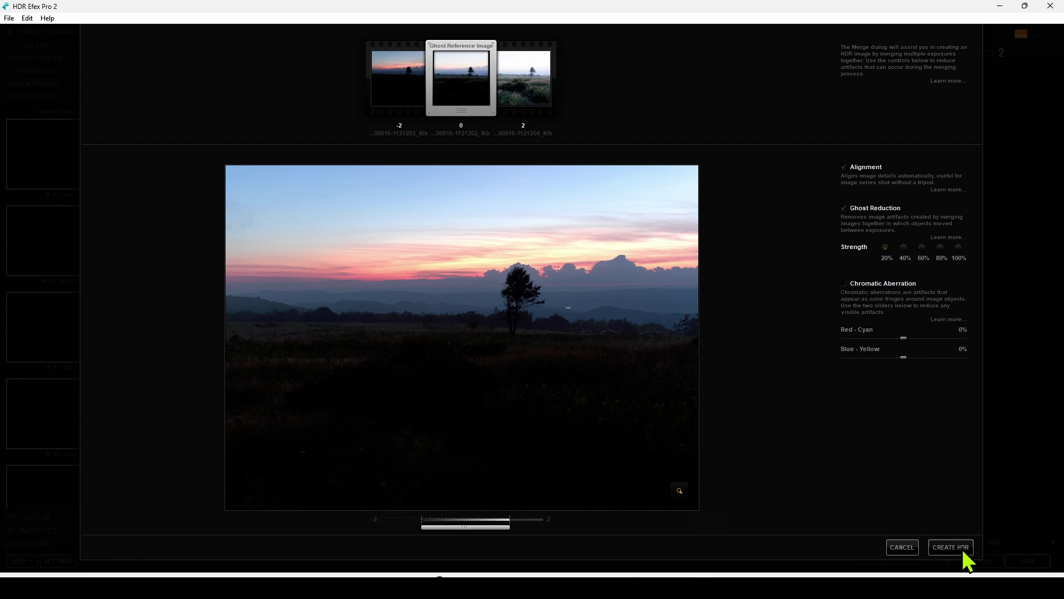
pyautogui.click(963, 549)
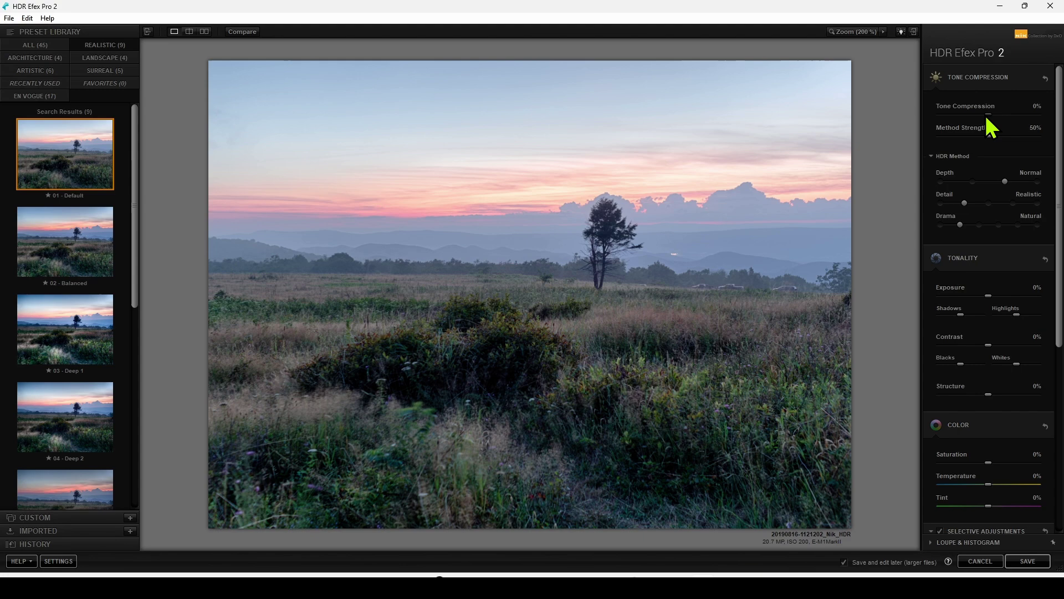
# Increase Tone Compression on the merged sunset image to 32%
pyautogui.moveTo(989, 115)
pyautogui.mouseDown()
pyautogui.moveTo(1022, 124)
pyautogui.moveTo(952, 127)
pyautogui.moveTo(989, 118)
pyautogui.mouseUp()
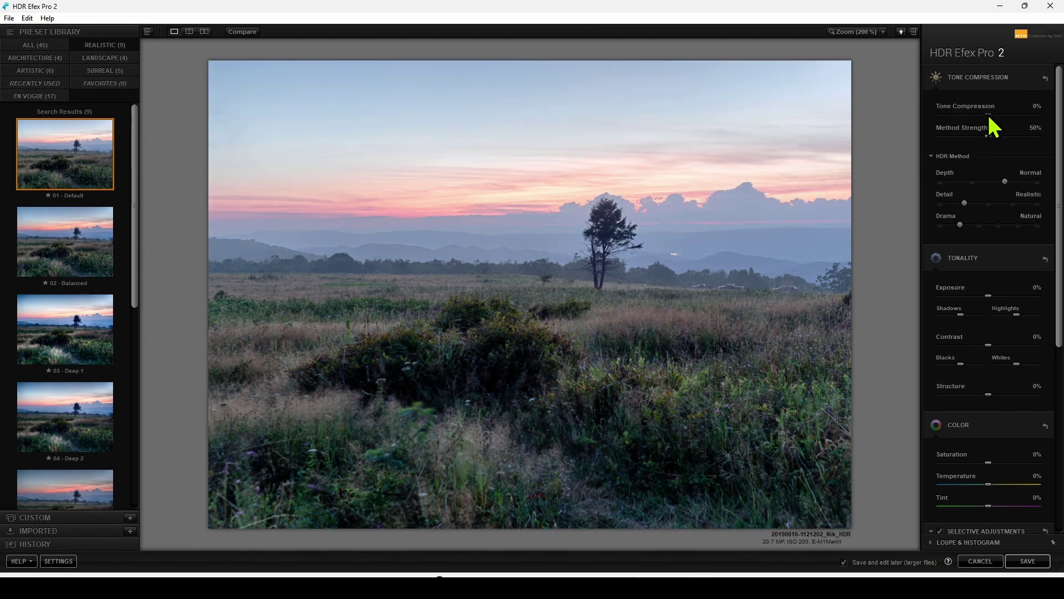
pyautogui.moveTo(1061, 200); pyautogui.dragTo(1060, 257)
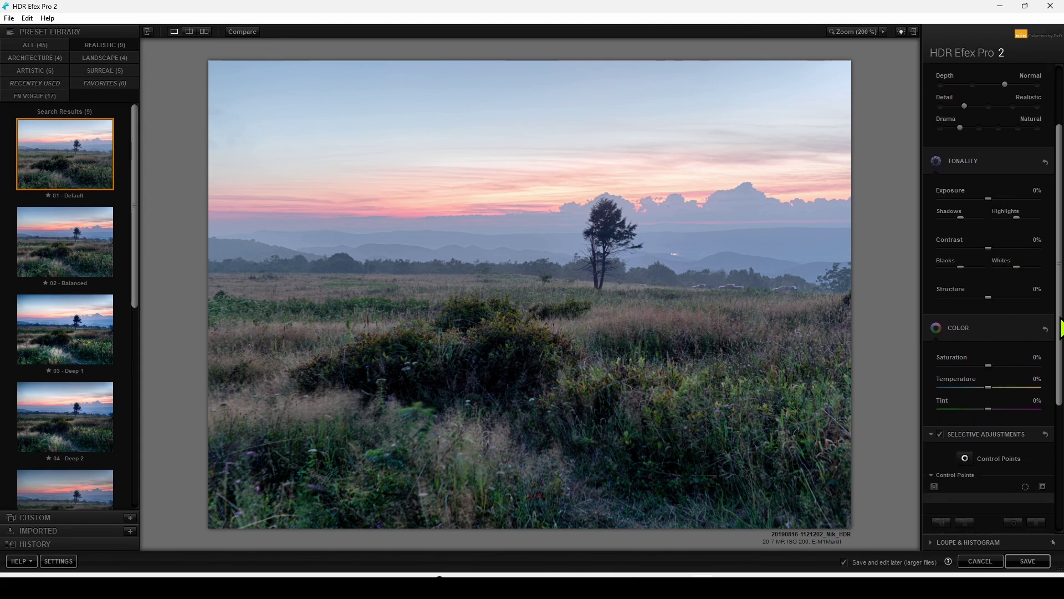
pyautogui.moveTo(1061, 327); pyautogui.dragTo(1062, 447)
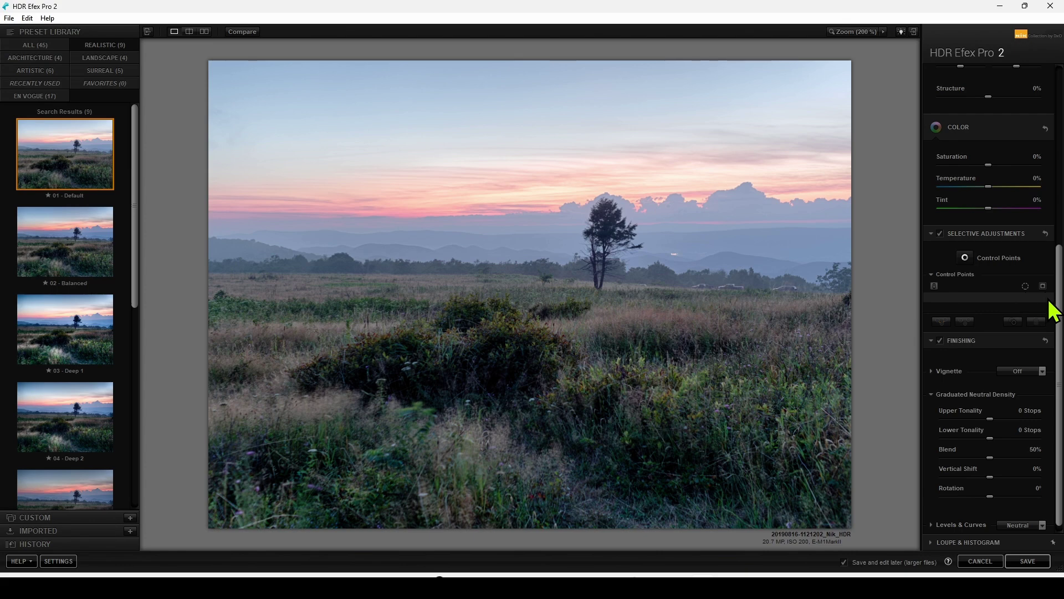
# Try darkening the sky with Graduated ND Upper Tonality, then reset it to 0 Stops
pyautogui.scroll(-1, 1059, 327)
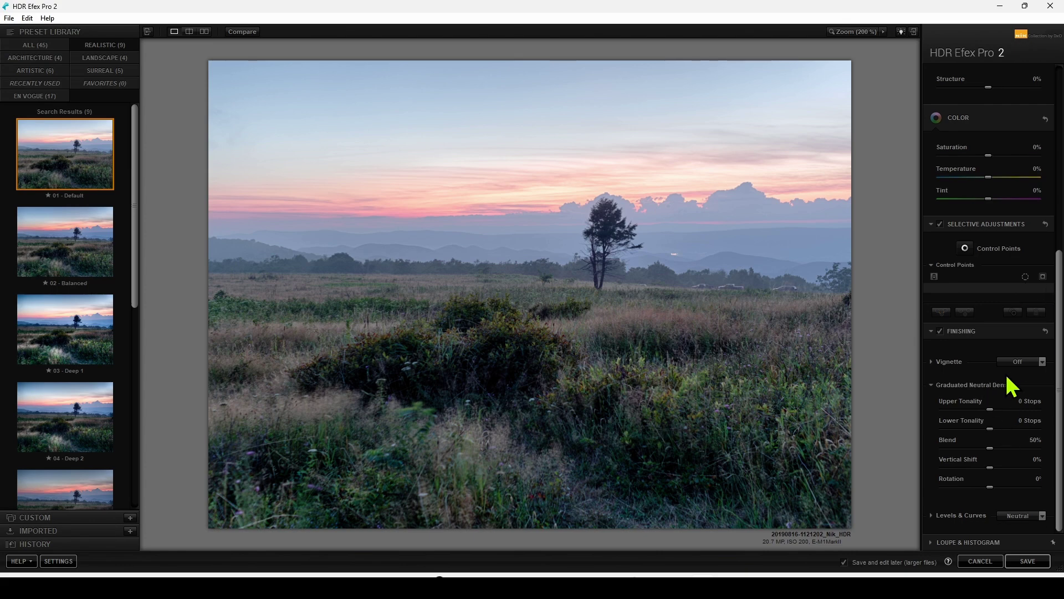
pyautogui.moveTo(991, 410)
pyautogui.mouseDown()
pyautogui.moveTo(1026, 417)
pyautogui.moveTo(950, 417)
pyautogui.moveTo(982, 413)
pyautogui.mouseUp()
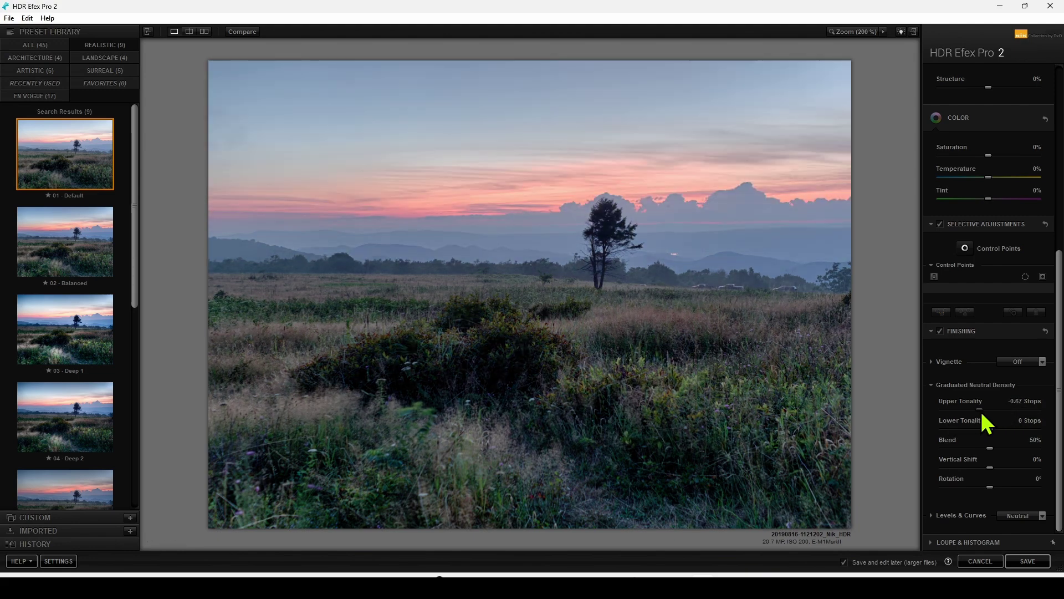
pyautogui.doubleClick(985, 414)
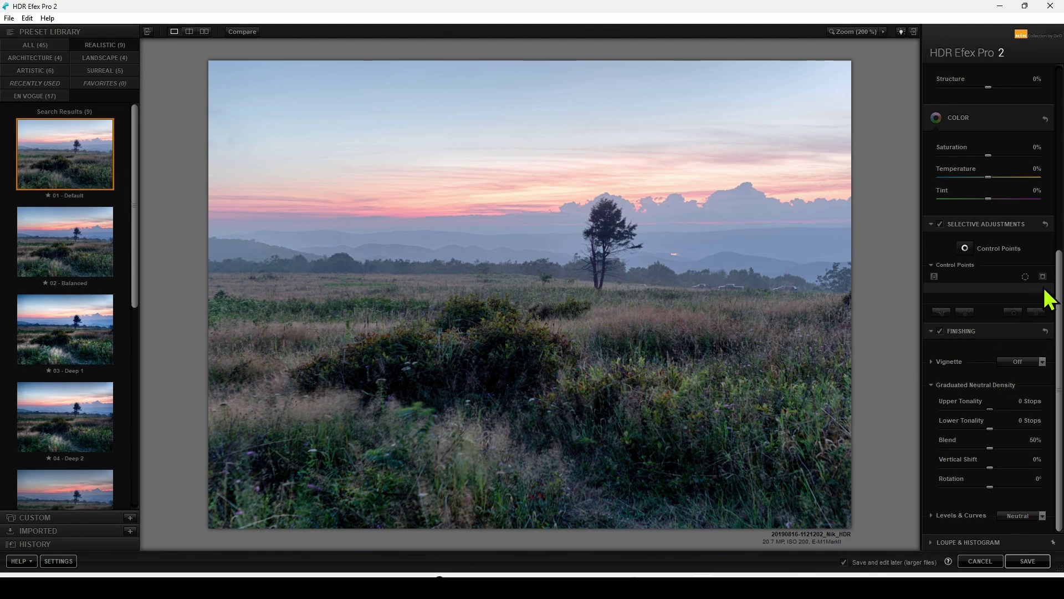
pyautogui.scroll(10, 1061, 271)
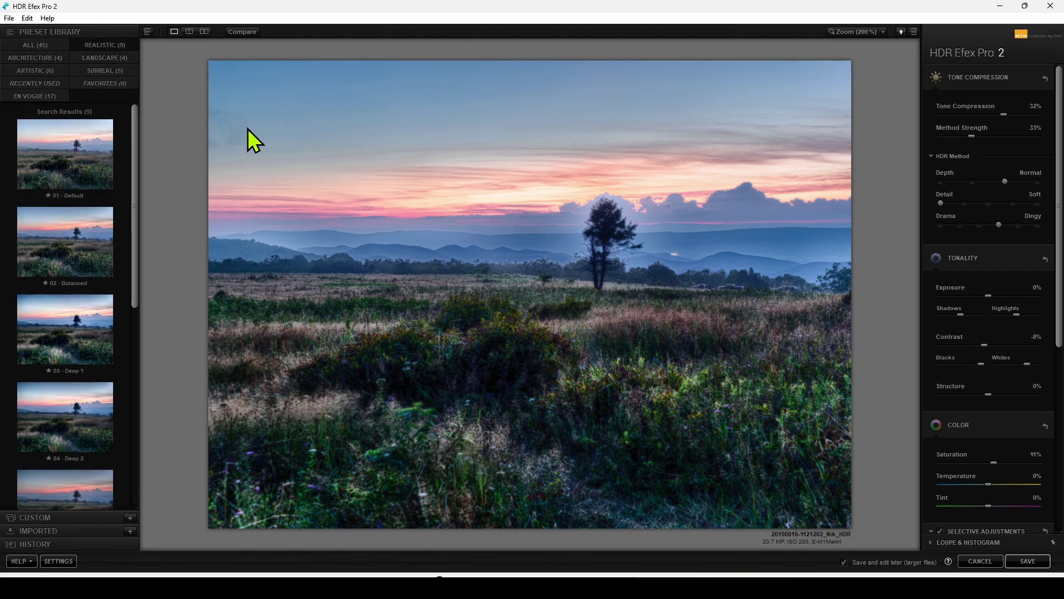
pyautogui.click(91, 152)
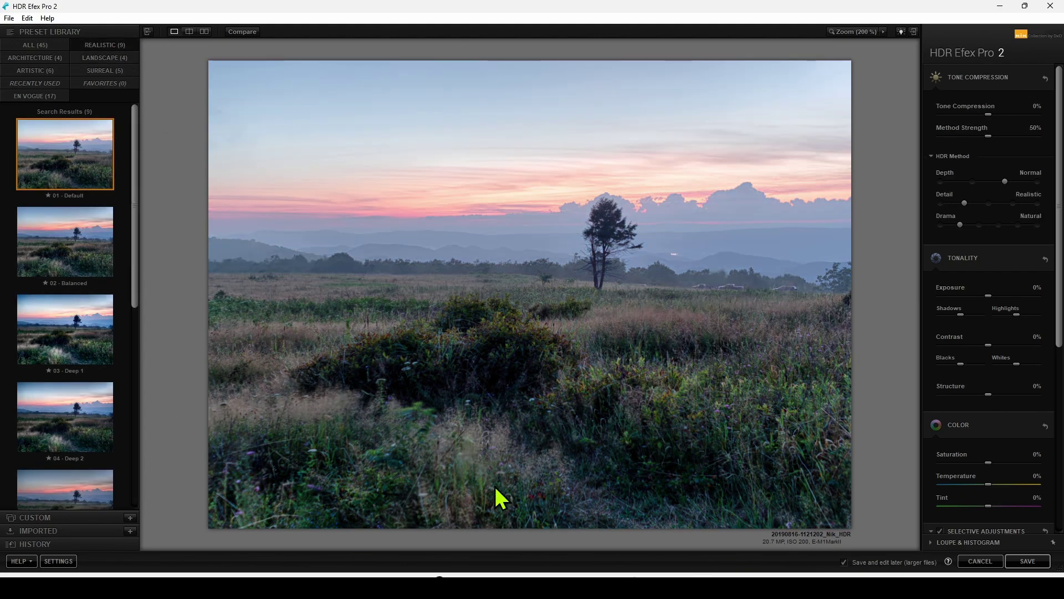
pyautogui.click(1027, 562)
pyautogui.click(1031, 565)
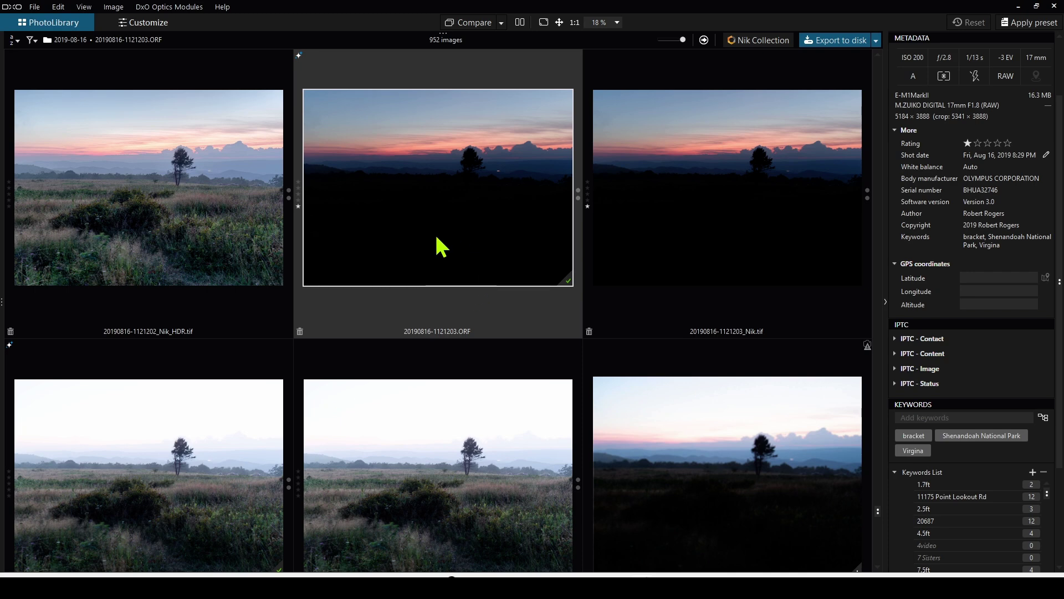
# Open the Nik_HDR TIFF and apply auto contrast, colour accentuation and saturation 50
pyautogui.click(240, 205)
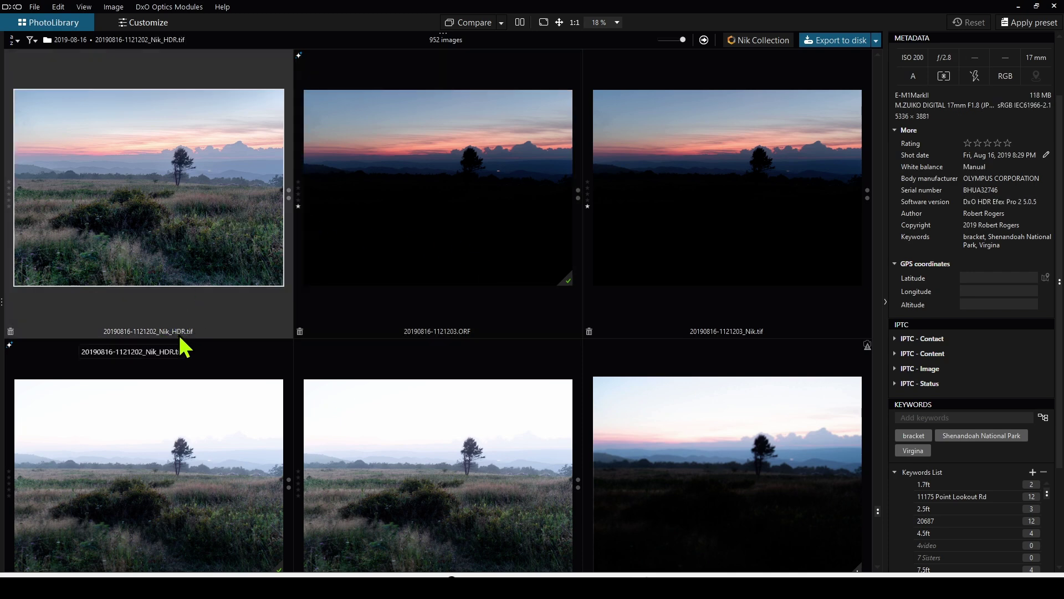
pyautogui.doubleClick(204, 223)
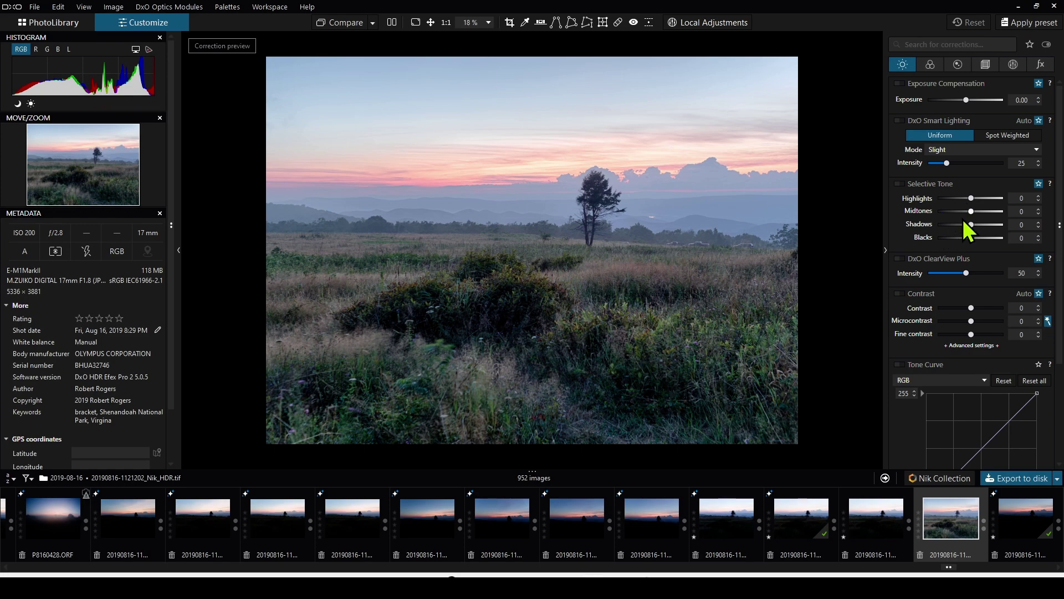
pyautogui.click(986, 309)
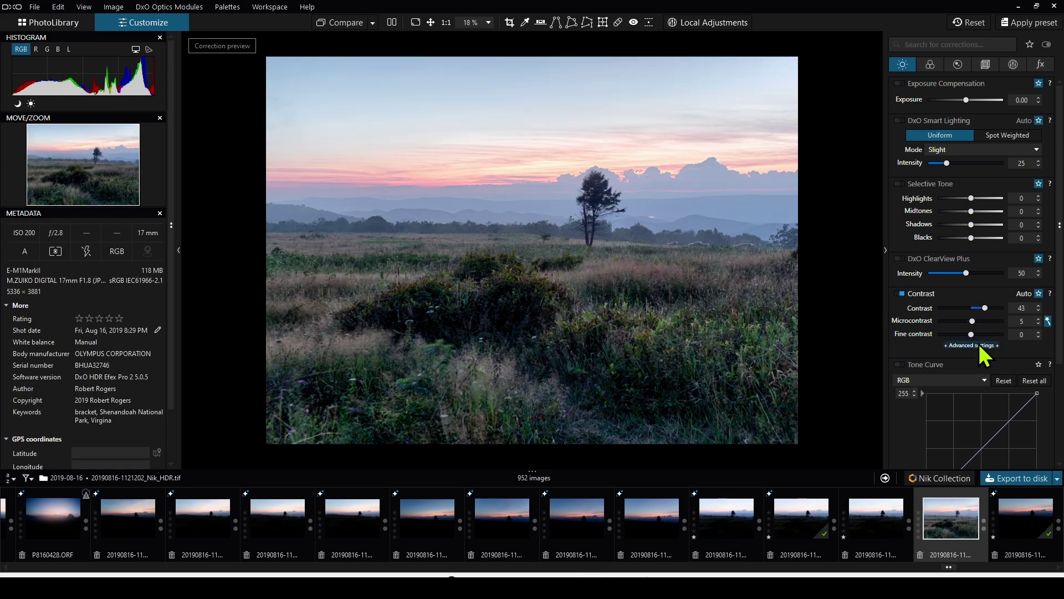
pyautogui.click(932, 67)
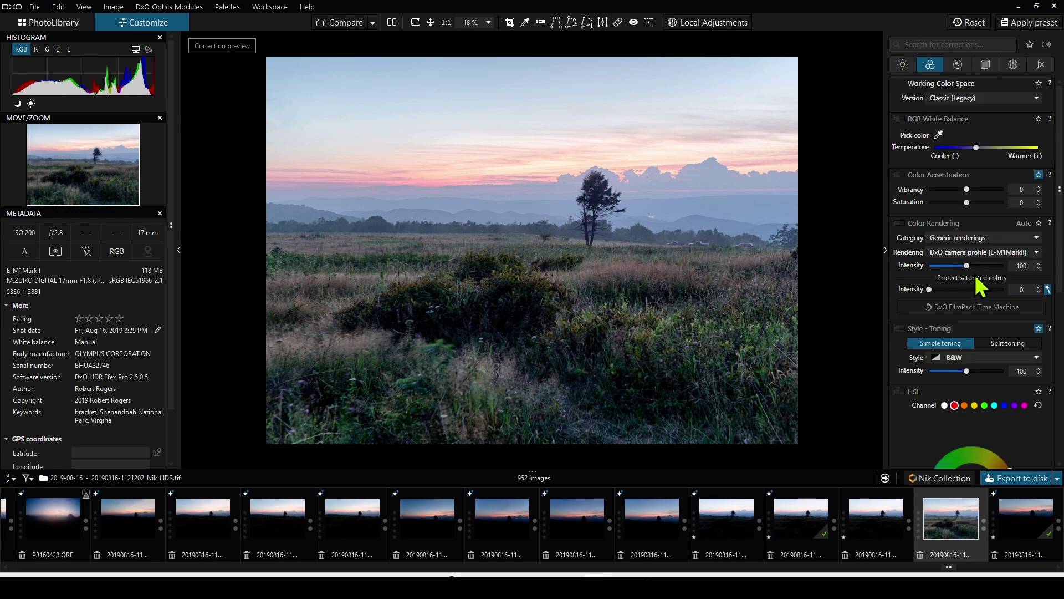
pyautogui.click(985, 202)
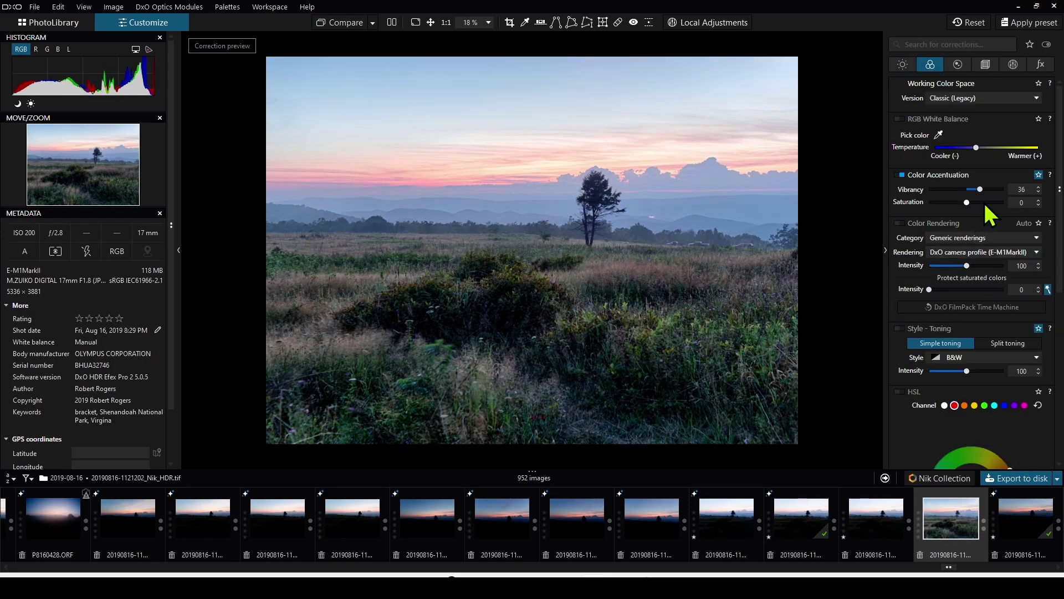
pyautogui.click(979, 189)
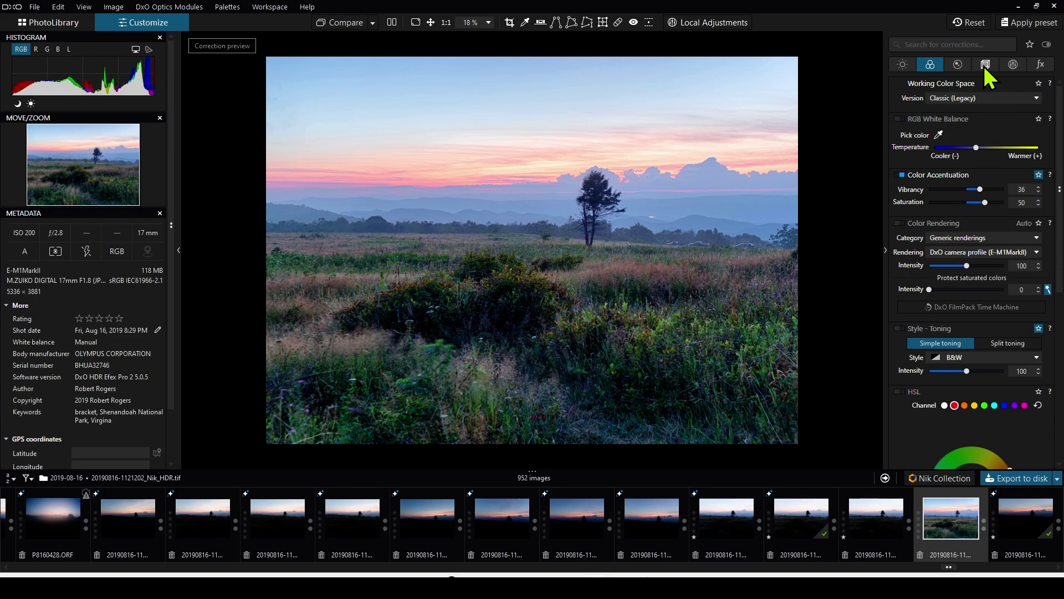
# Crop to a 16×7 ratio, moving the frame down and trimming the sky from the top
pyautogui.click(986, 65)
pyautogui.click(965, 165)
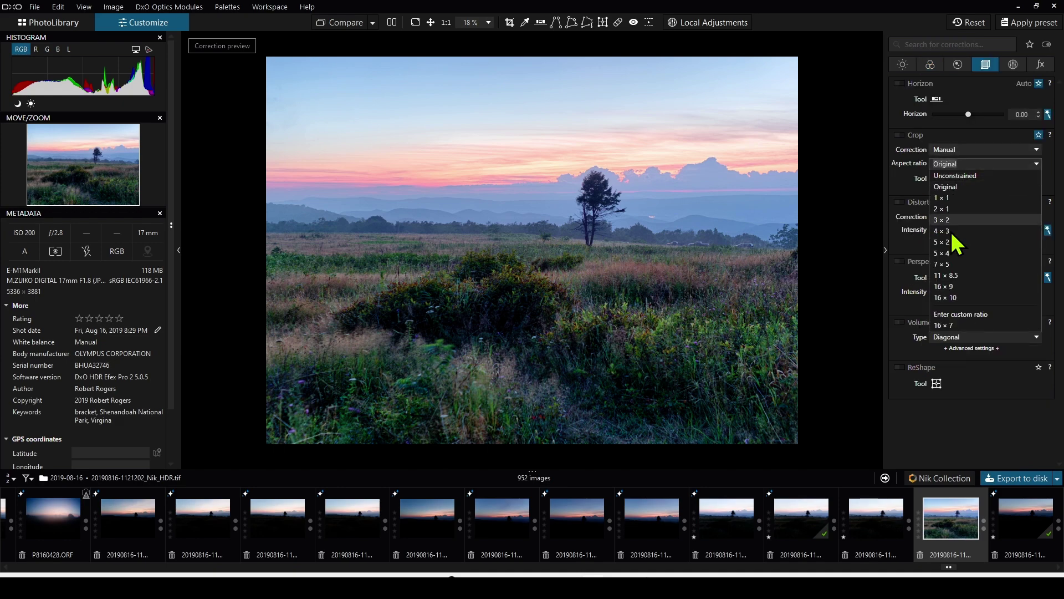
pyautogui.click(949, 331)
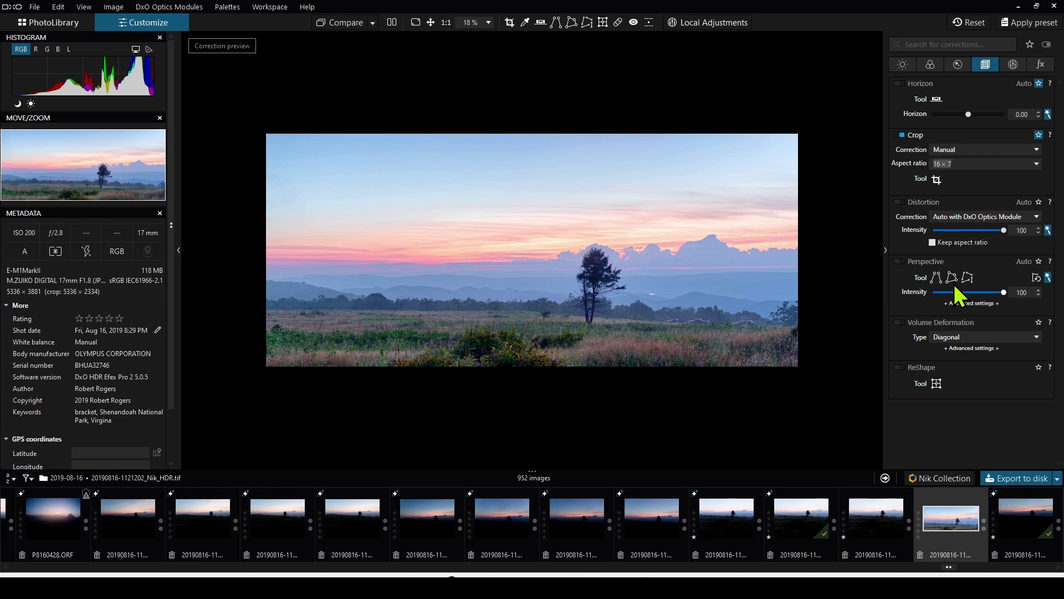
pyautogui.click(937, 179)
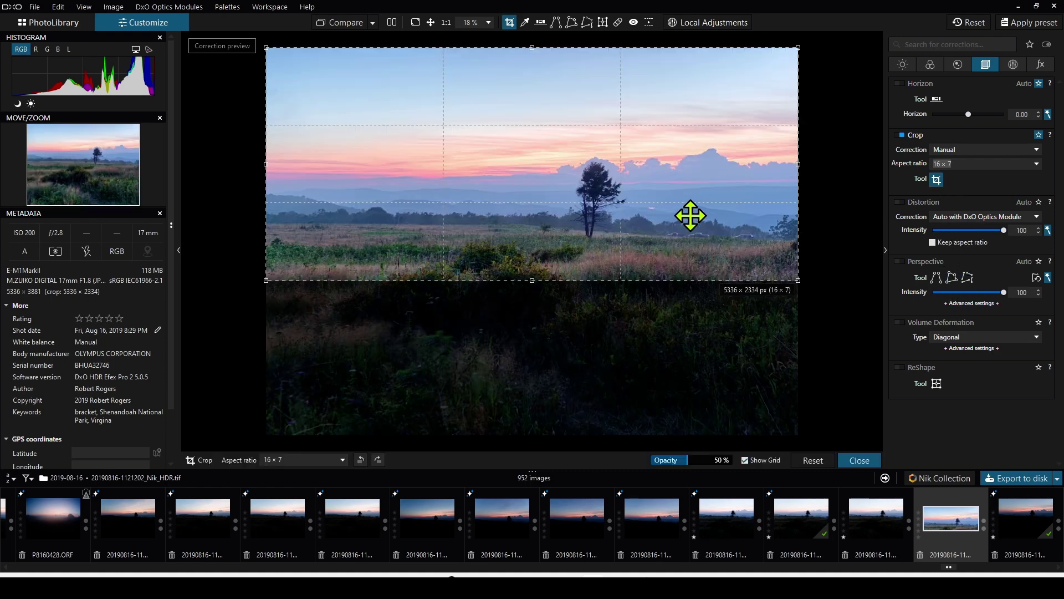
pyautogui.moveTo(673, 197); pyautogui.dragTo(672, 221)
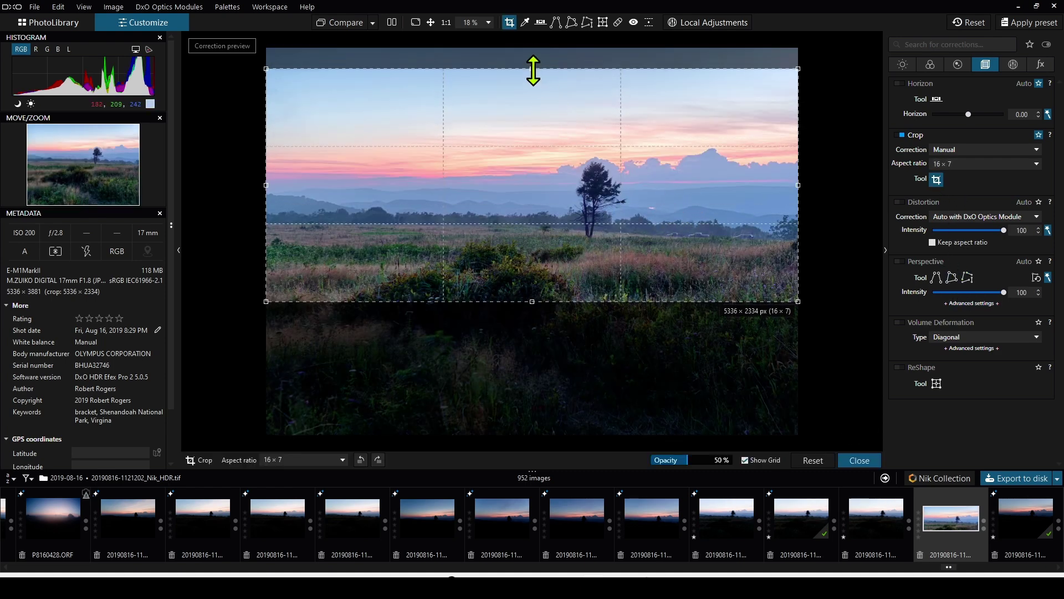
pyautogui.moveTo(532, 72); pyautogui.dragTo(525, 105)
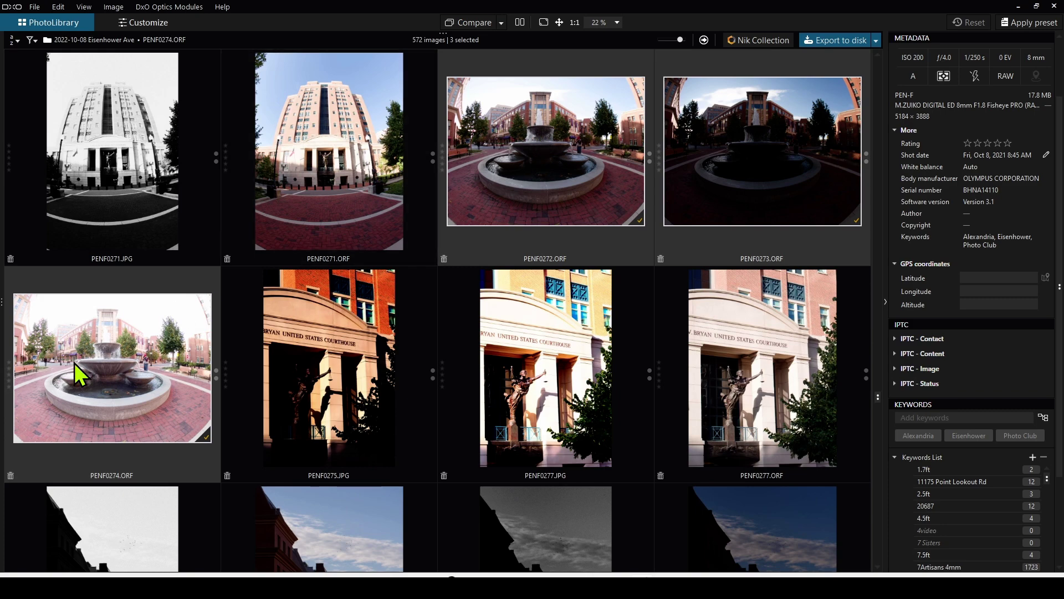
# On PENF0272, lower the highlights to -71 and enable Lens Sharpness
pyautogui.click(544, 179)
pyautogui.doubleClick(543, 177)
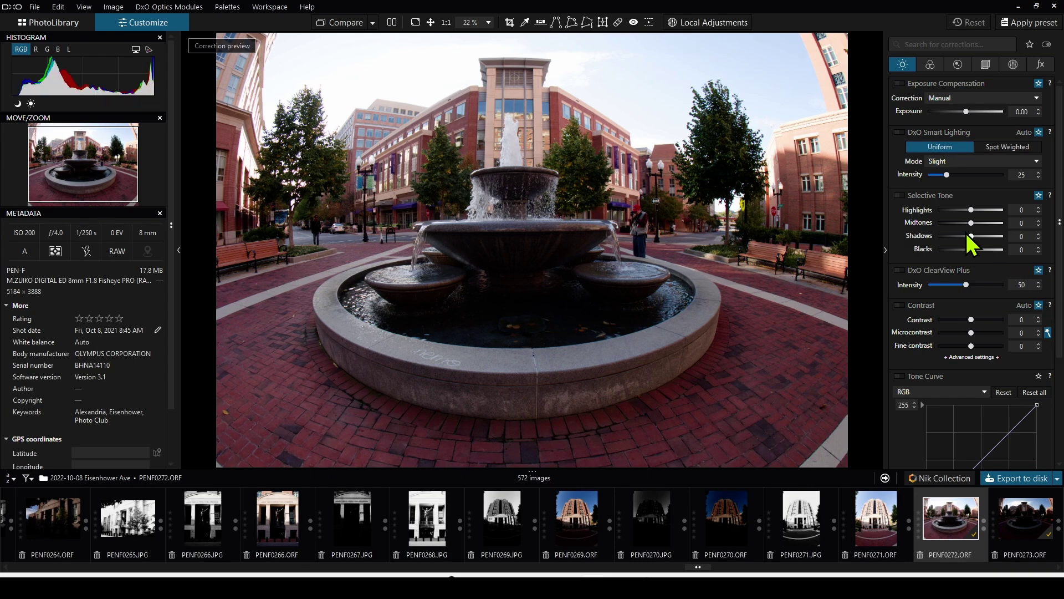
pyautogui.click(953, 211)
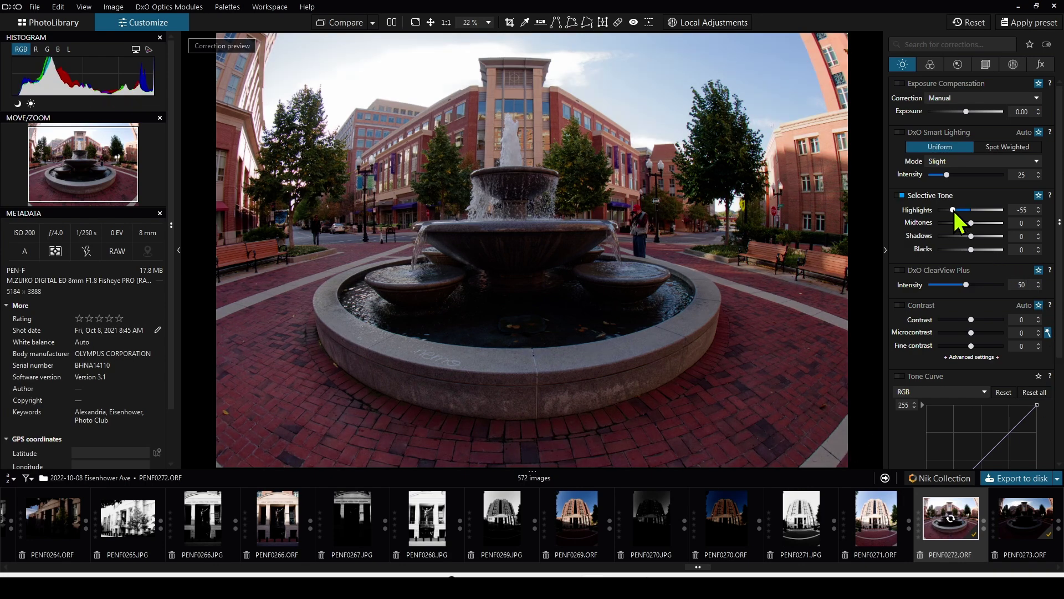
pyautogui.click(946, 210)
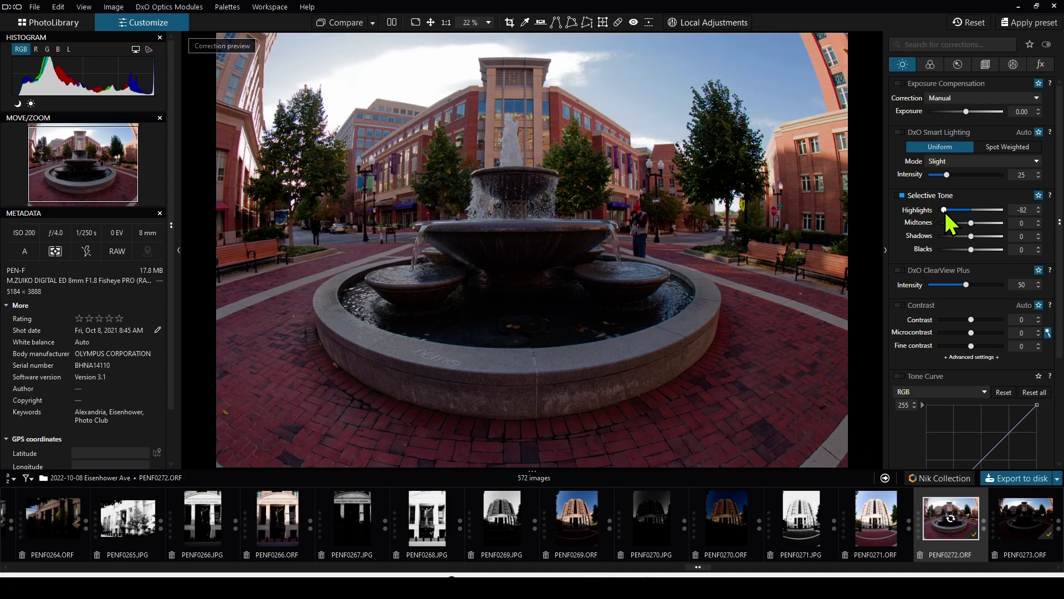
pyautogui.moveTo(946, 214); pyautogui.dragTo(950, 212)
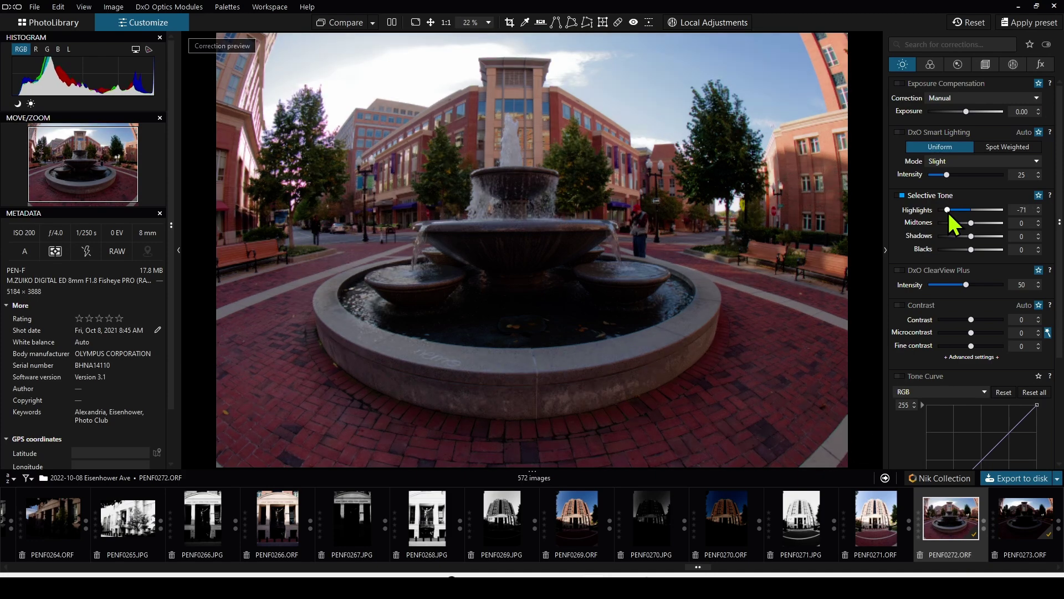
pyautogui.click(958, 66)
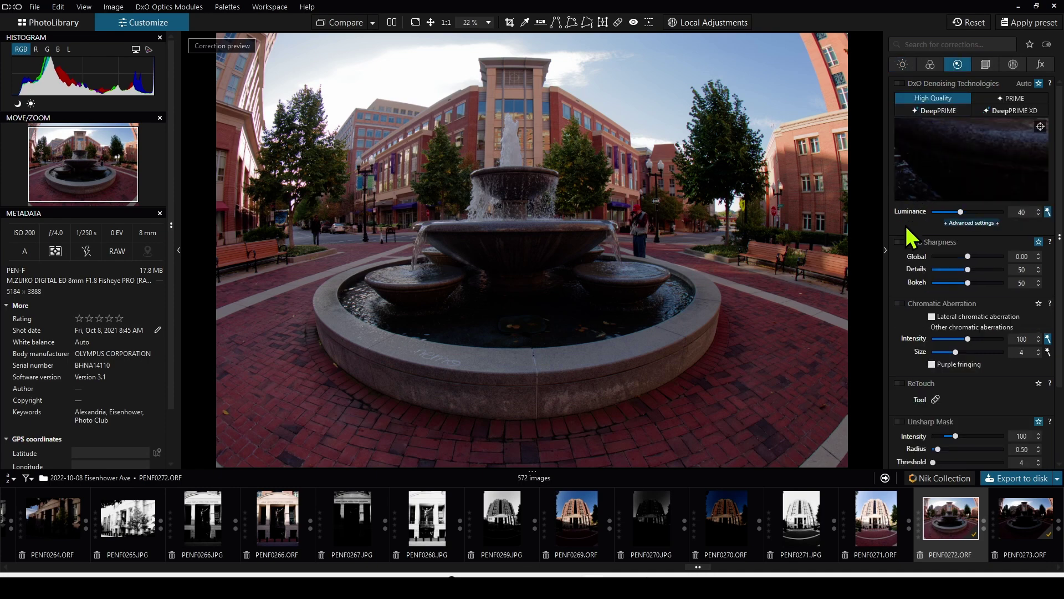
pyautogui.click(899, 242)
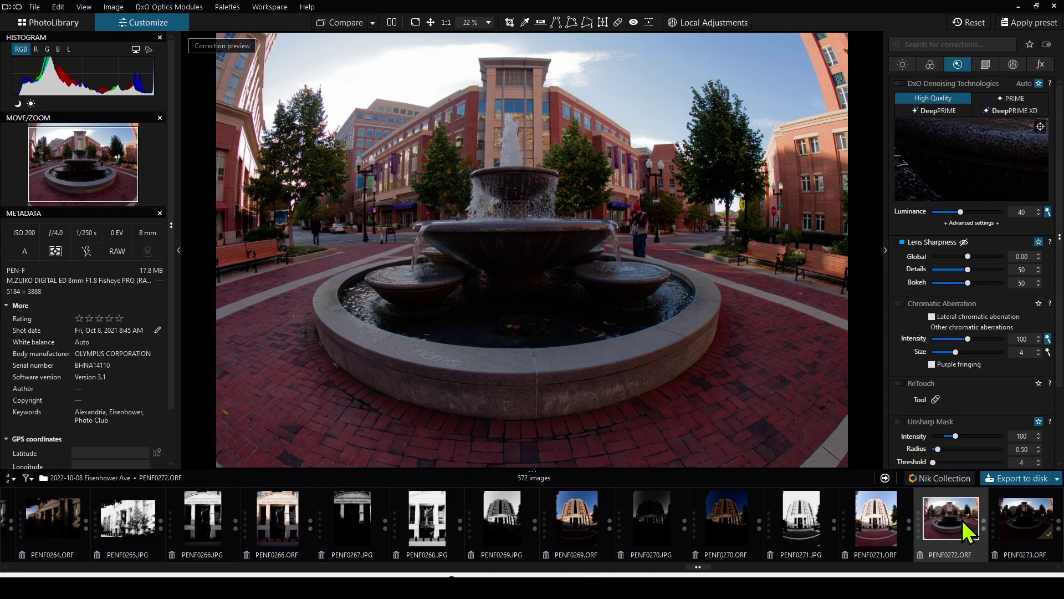
pyautogui.scroll(-2, 968, 531)
# On PENF0273, lower the highlights to -55 and enable Lens Sharpness
pyautogui.click(854, 535)
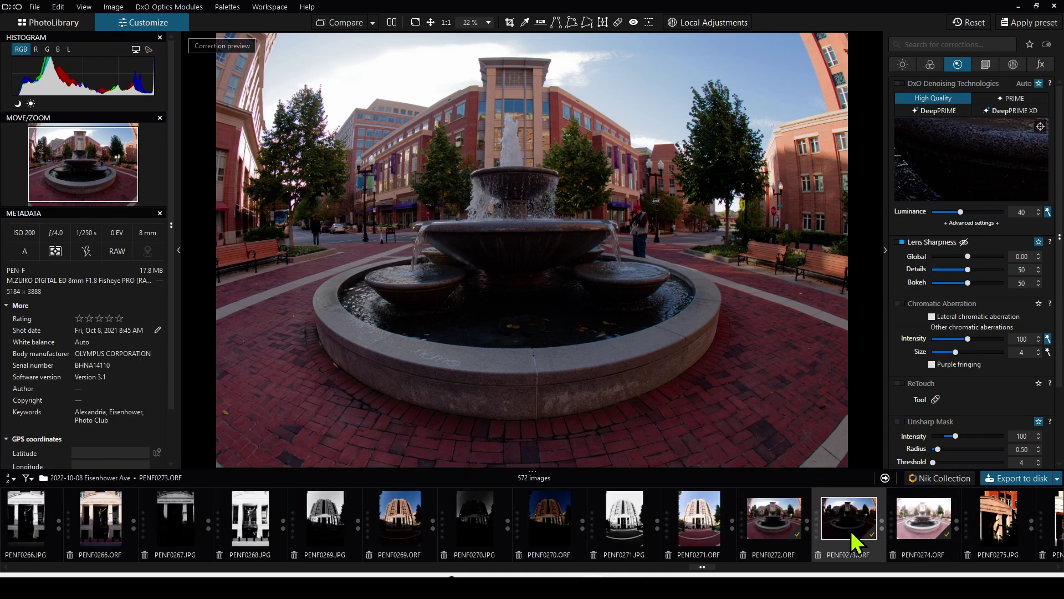
pyautogui.click(909, 69)
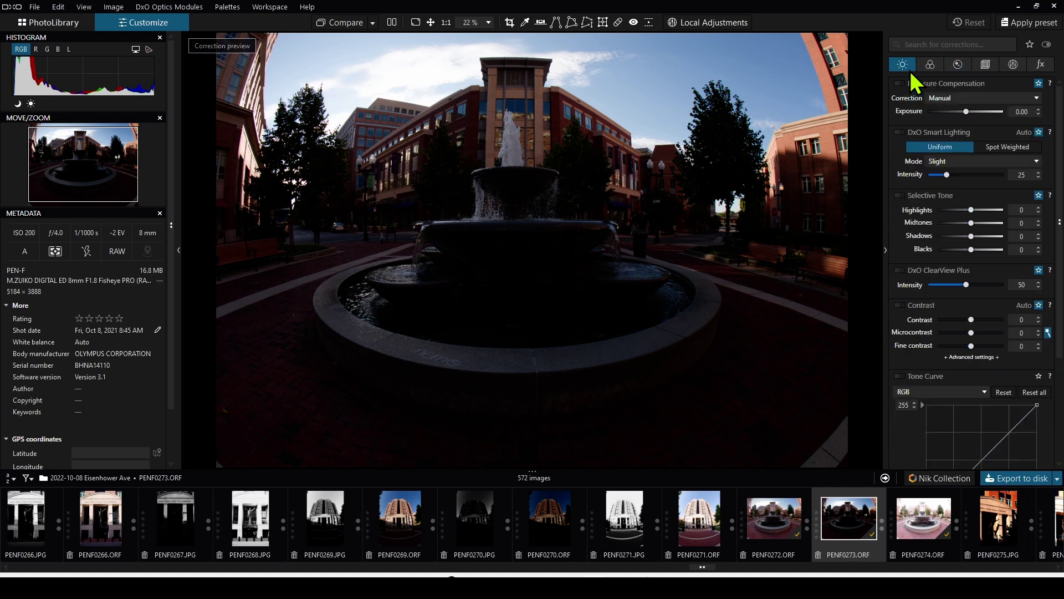
pyautogui.click(953, 211)
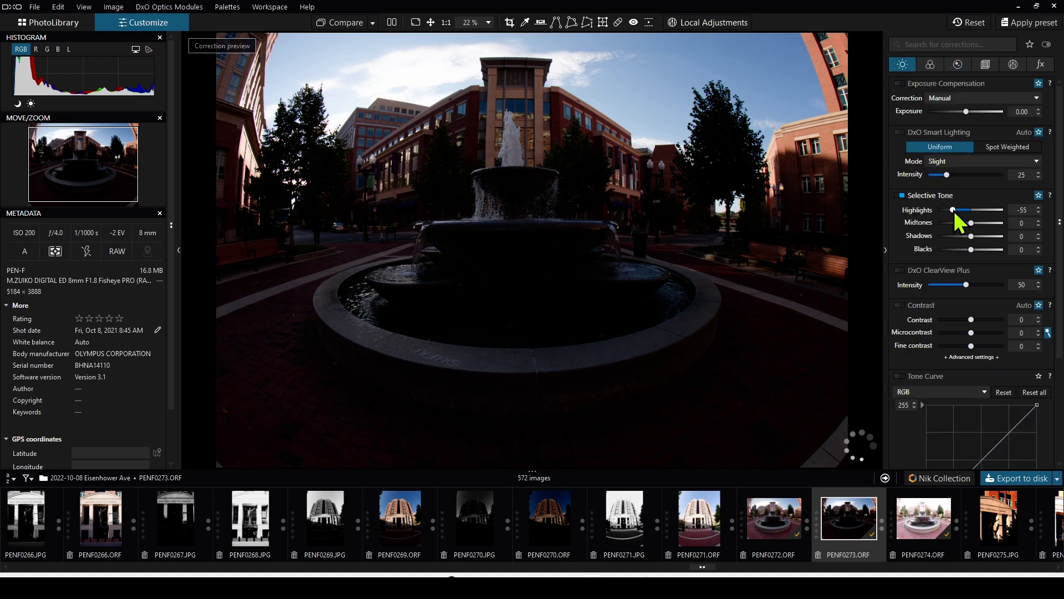
pyautogui.click(951, 71)
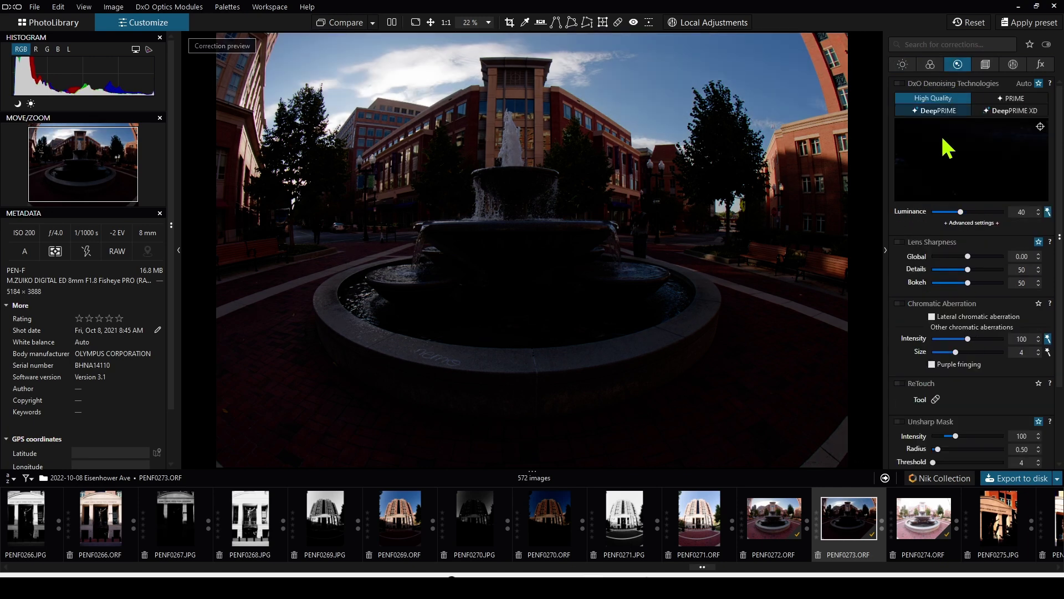
pyautogui.click(909, 244)
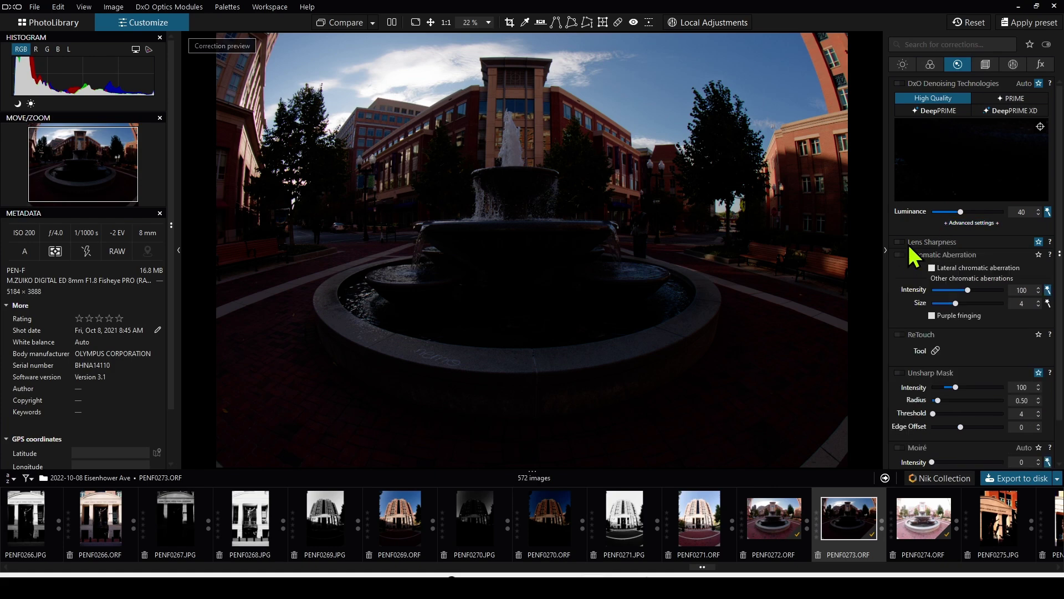
pyautogui.click(899, 243)
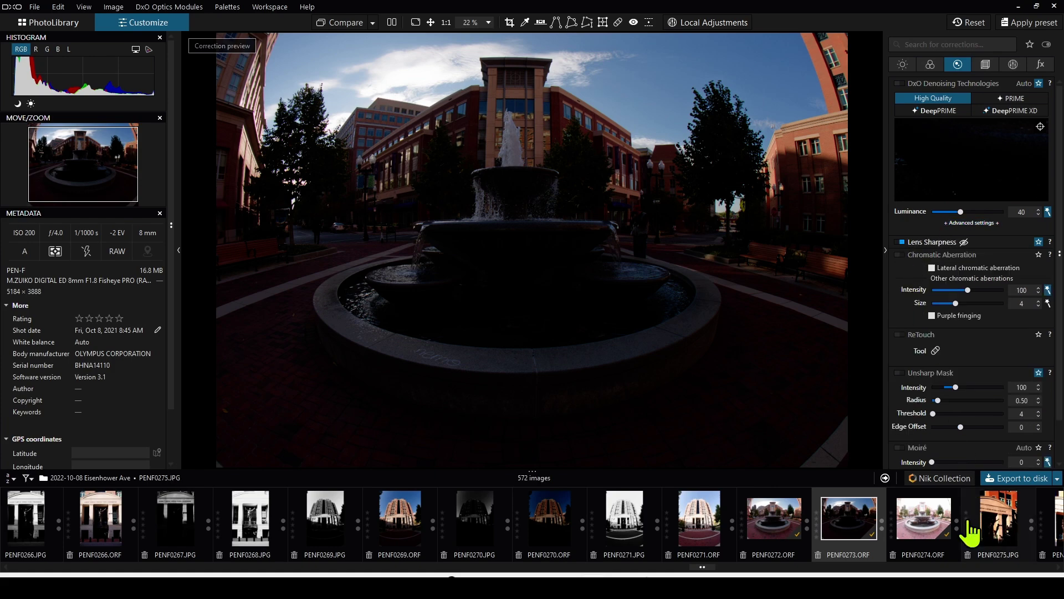
# On PENF0274, lower the Selective Tone highlights to -78
pyautogui.click(948, 522)
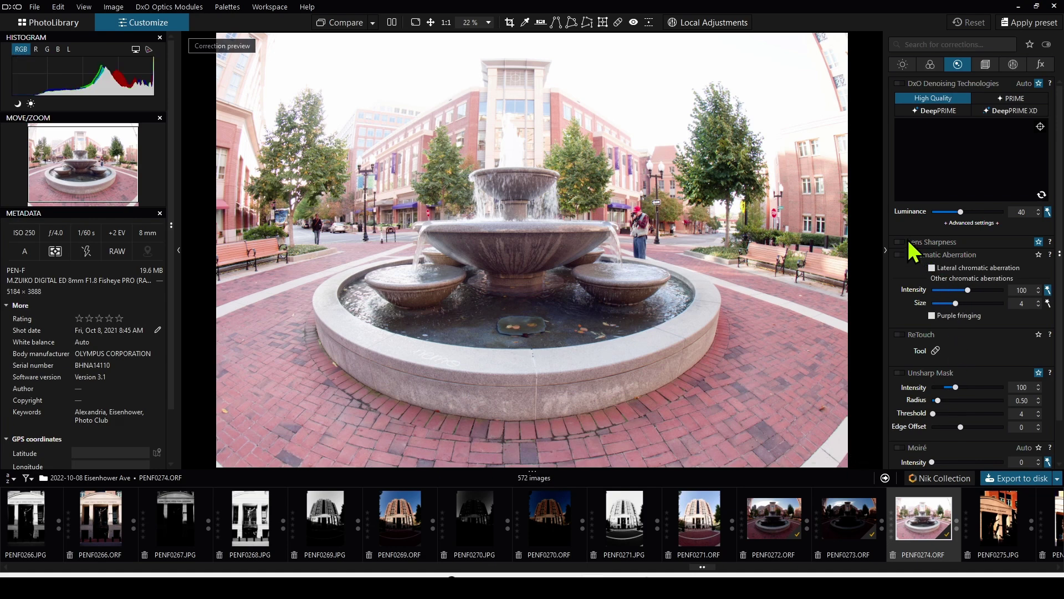
pyautogui.click(902, 64)
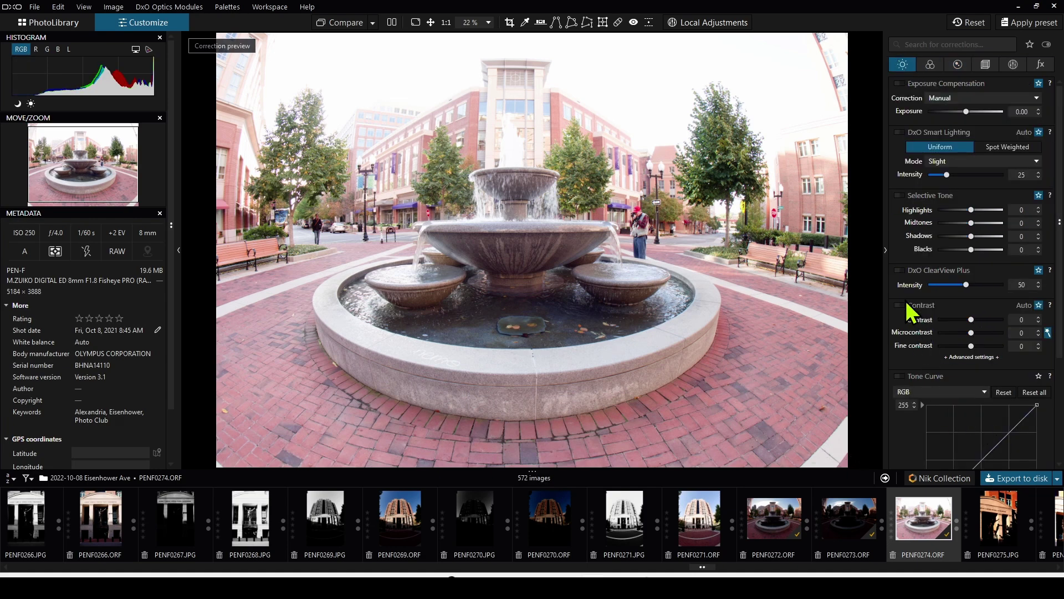
pyautogui.click(946, 209)
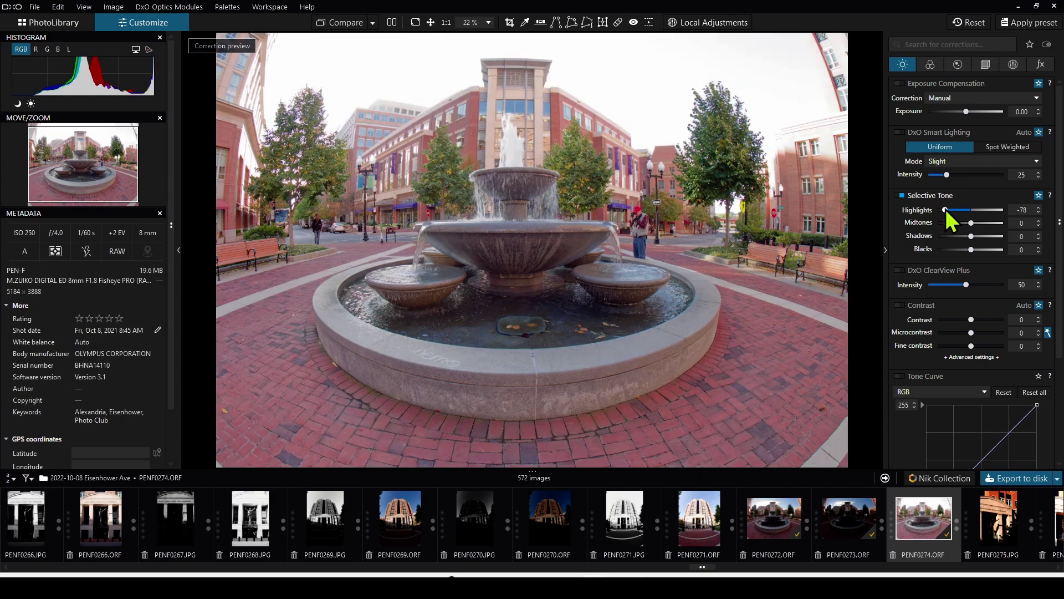
# Send PENF0272–PENF0274 as 16-bit TIFFs to HDR Efex Pro 2
pyautogui.keyDown('shift'); pyautogui.click(792, 533); pyautogui.keyUp('shift')
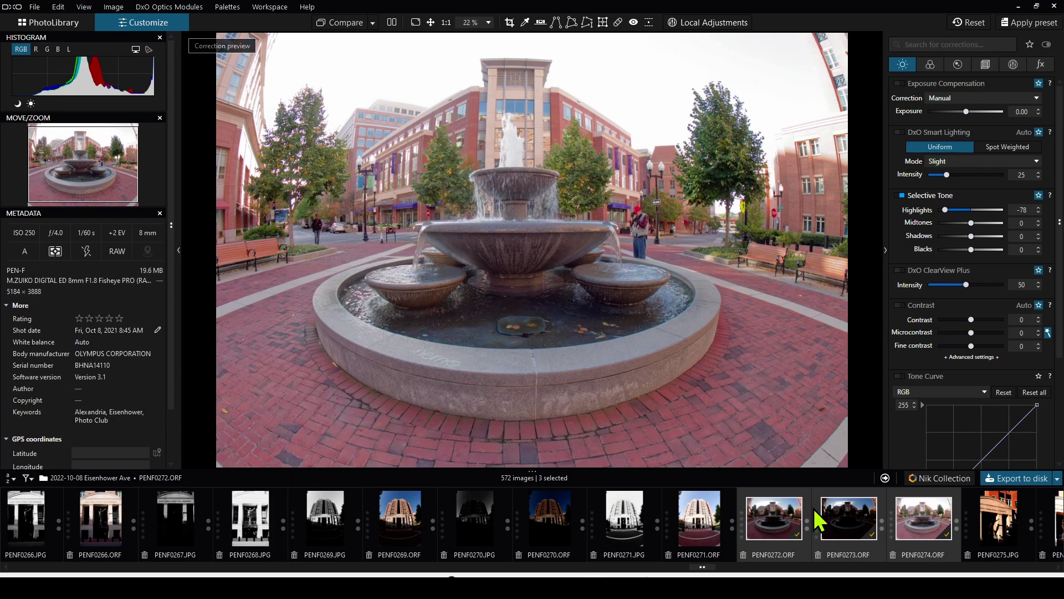
pyautogui.click(919, 481)
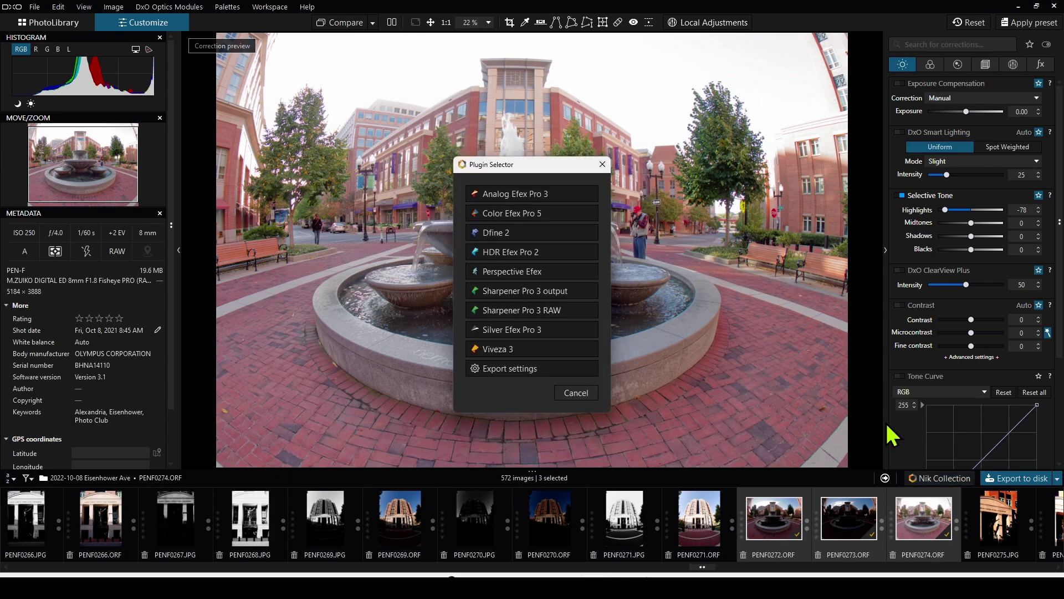
pyautogui.click(571, 370)
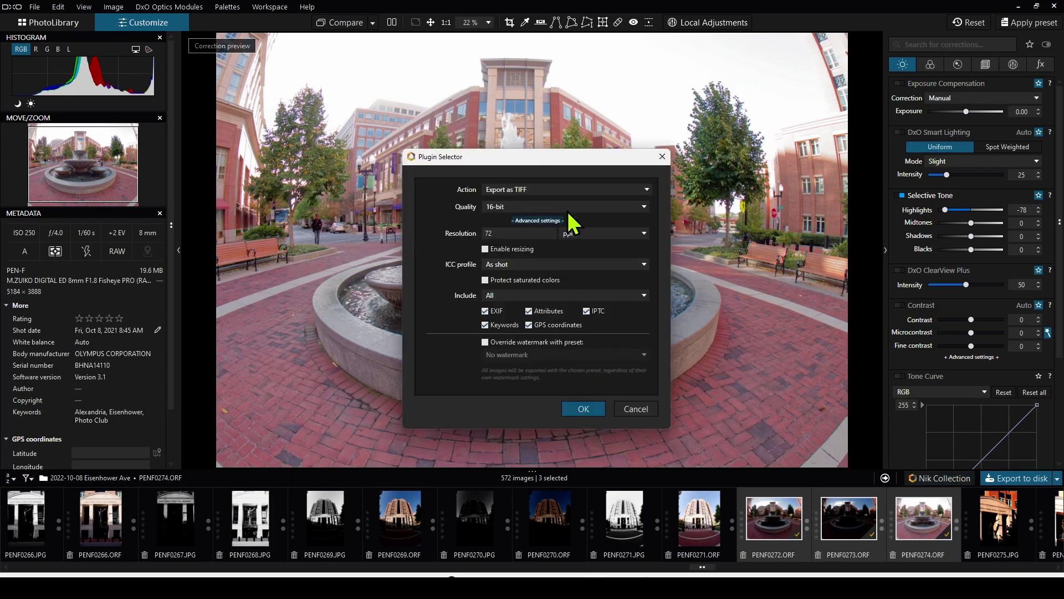
pyautogui.click(584, 410)
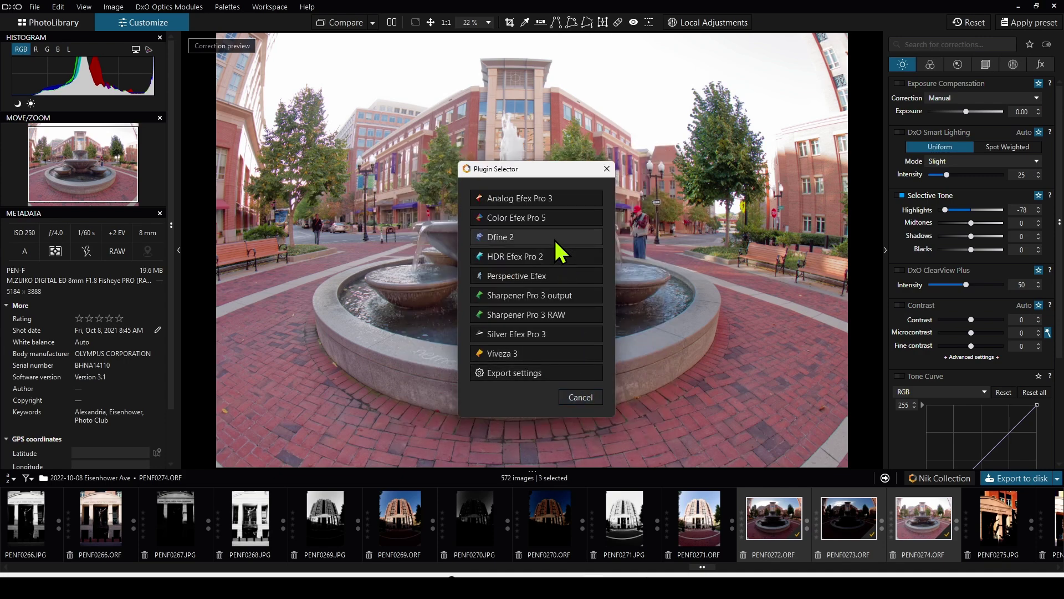
pyautogui.click(550, 258)
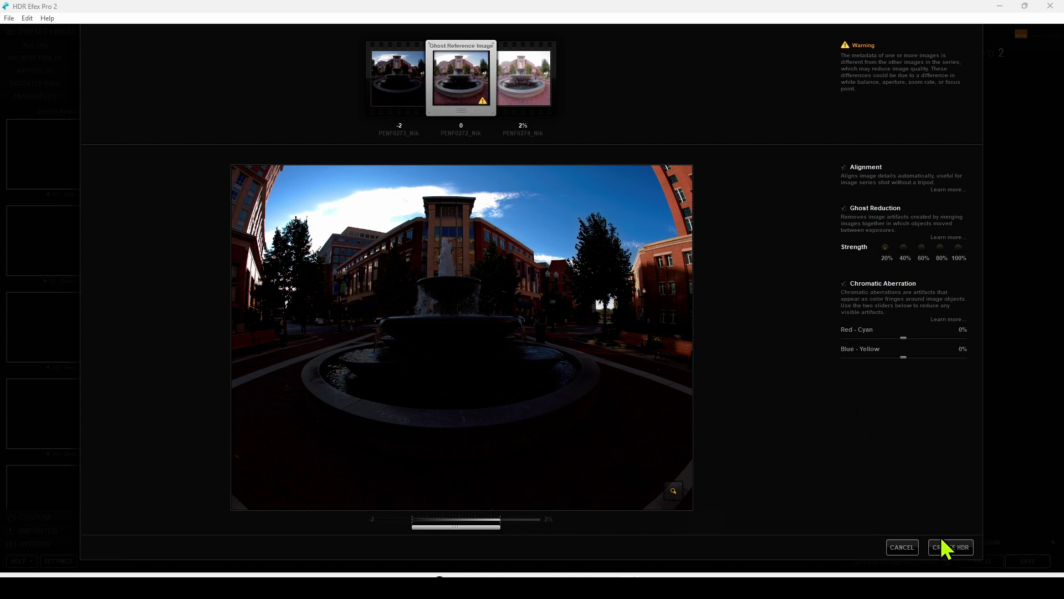
# Create the HDR from the three fountain exposures
pyautogui.click(966, 549)
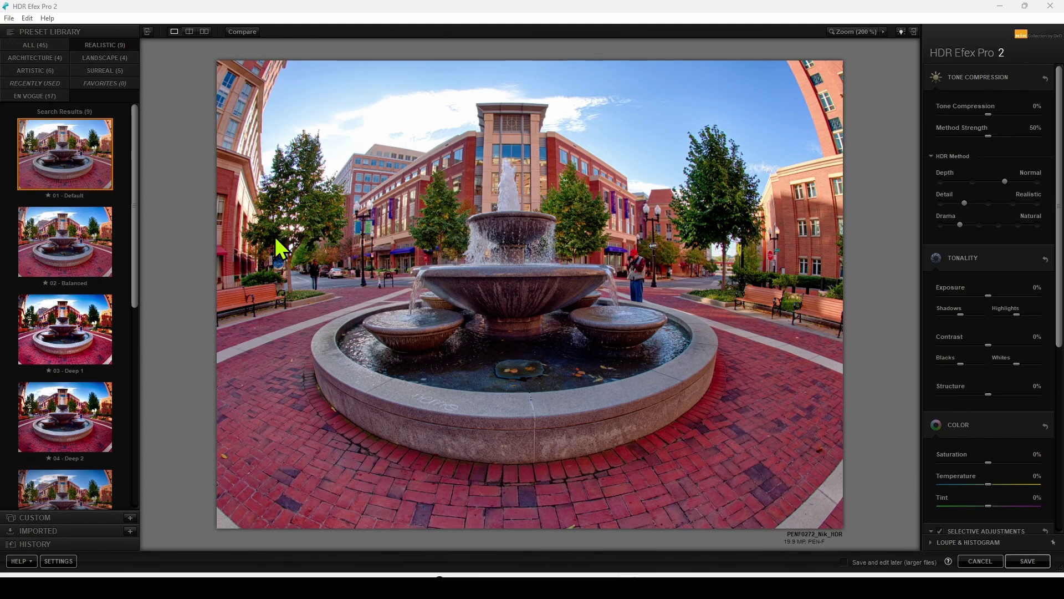
# Try the Balanced, Deep 1 and 25 - Soft presets, then return to 01 - Default
pyautogui.click(73, 254)
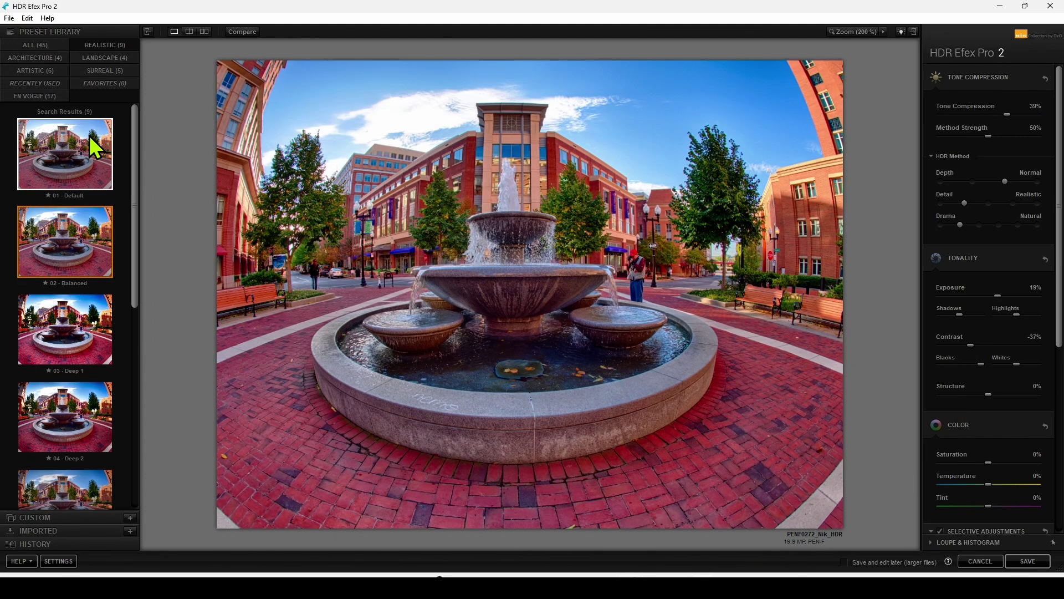
pyautogui.click(78, 309)
pyautogui.click(100, 57)
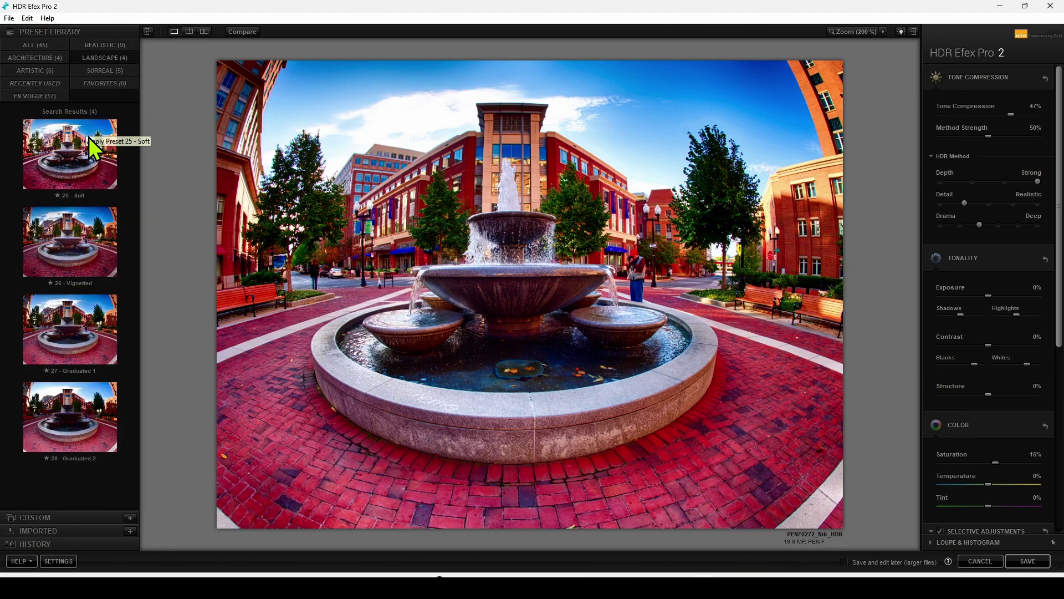
pyautogui.click(89, 139)
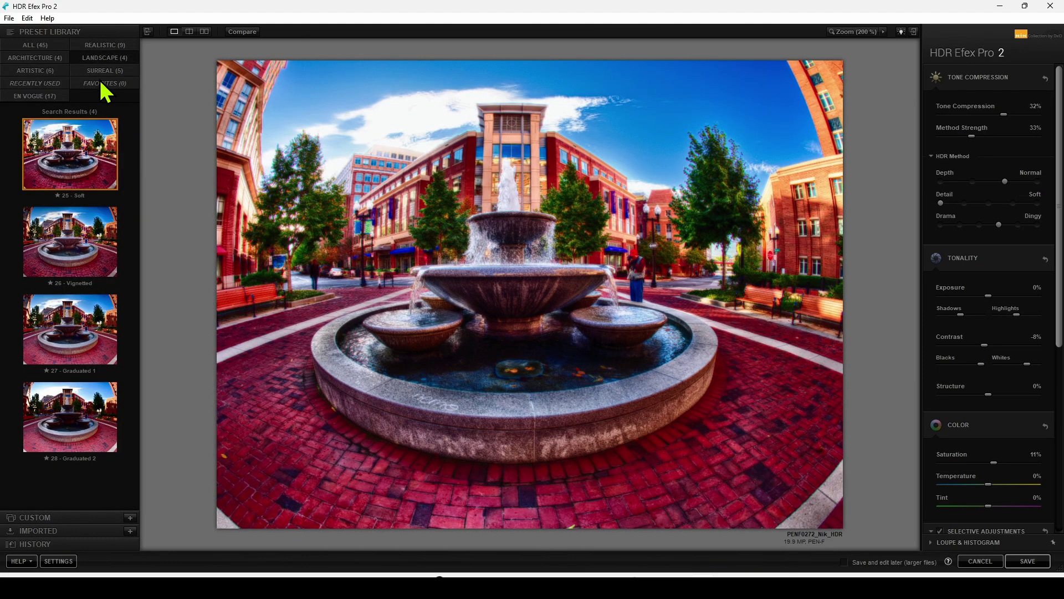
pyautogui.click(105, 45)
pyautogui.click(101, 143)
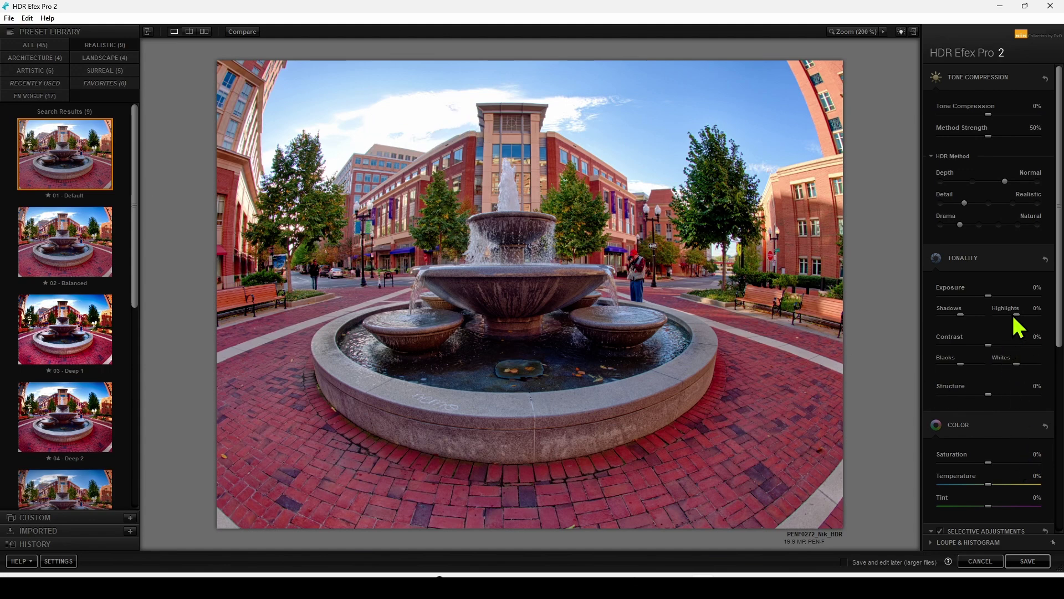
# Set Highlights to -32% and Saturation to -25%, then save the fountain HDR
pyautogui.moveTo(1018, 319); pyautogui.dragTo(1009, 317)
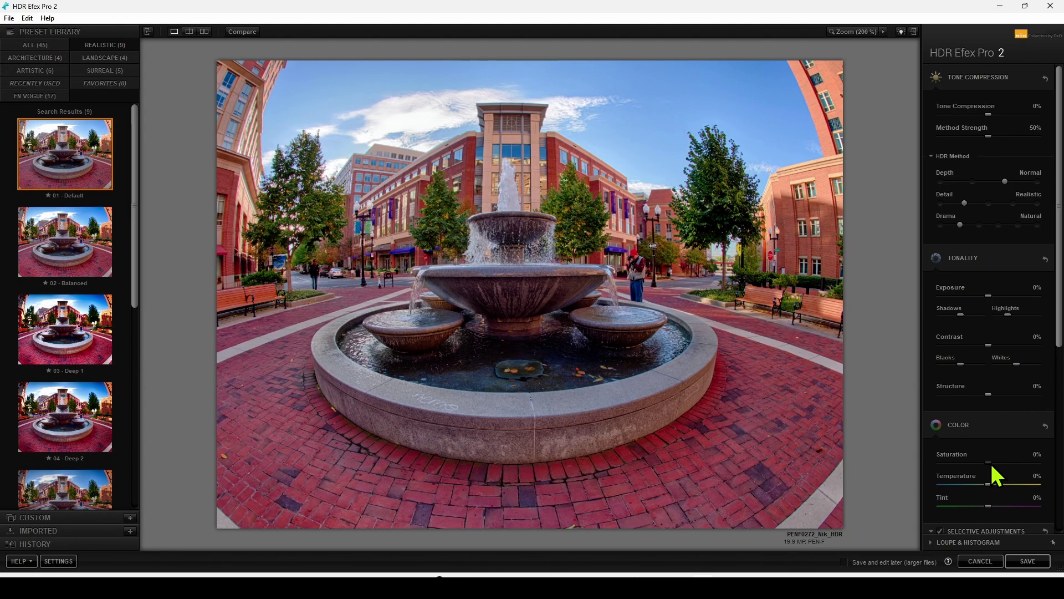
pyautogui.moveTo(992, 467); pyautogui.dragTo(983, 473)
pyautogui.click(1029, 562)
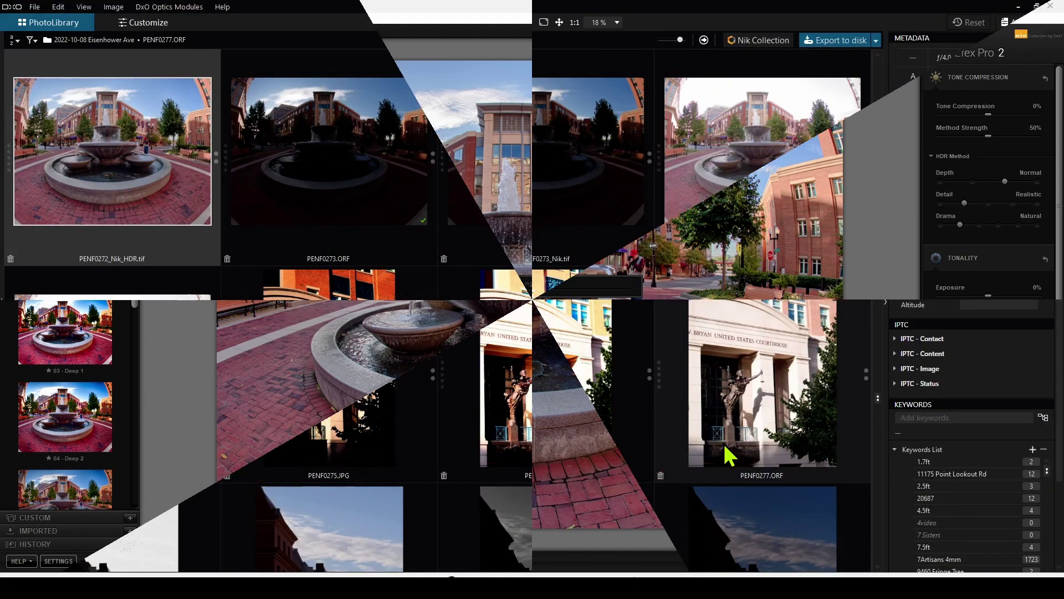
# Open the fountain HDR, set Contrast to 63, warm the white balance, and tweak HSL reds
pyautogui.doubleClick(88, 161)
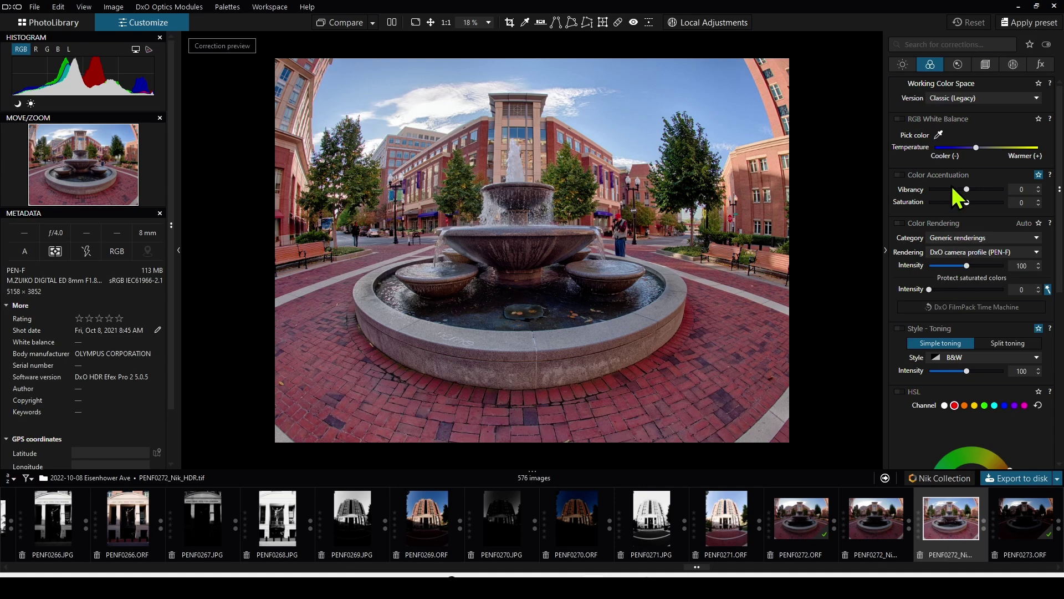
pyautogui.click(902, 67)
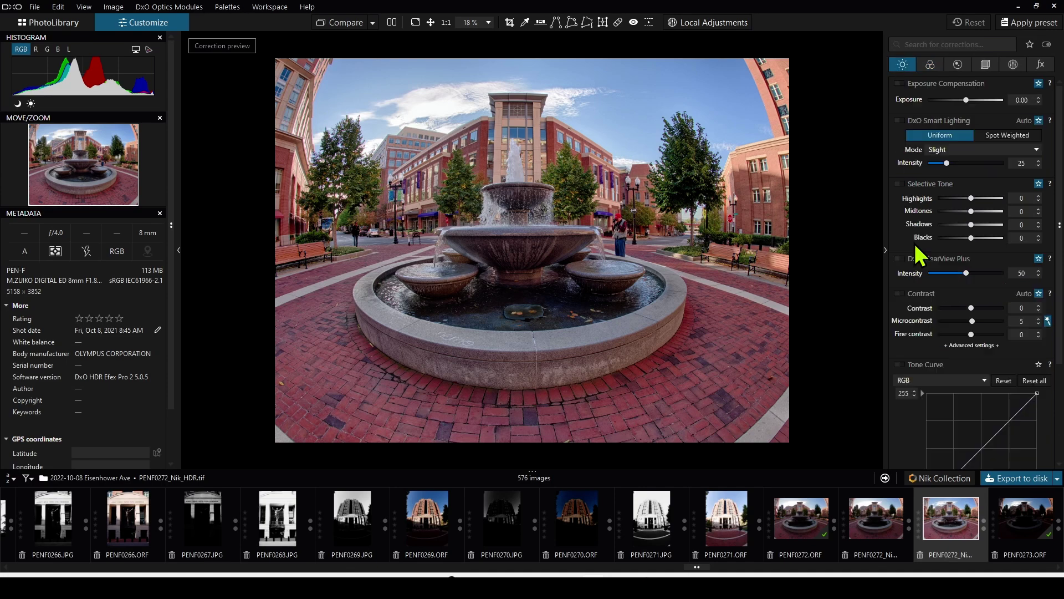
pyautogui.click(992, 308)
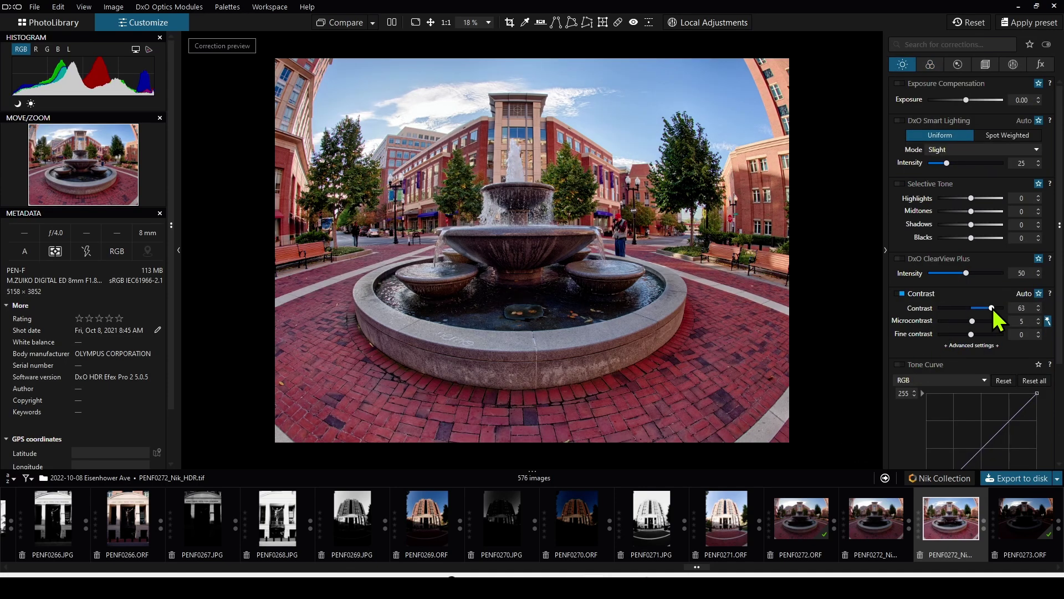
pyautogui.click(933, 66)
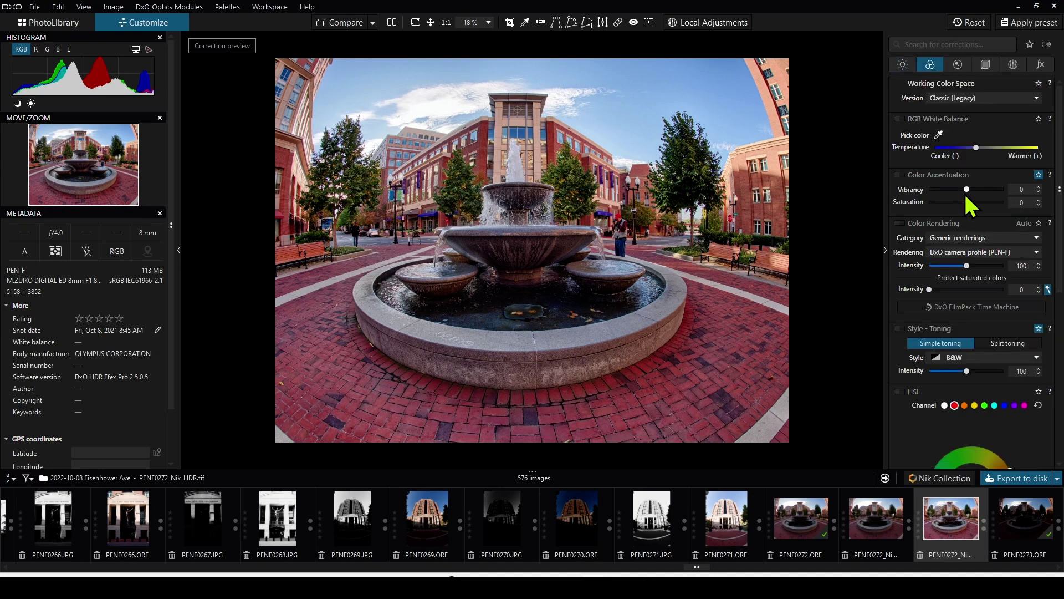
pyautogui.click(978, 148)
pyautogui.scroll(1, 978, 148)
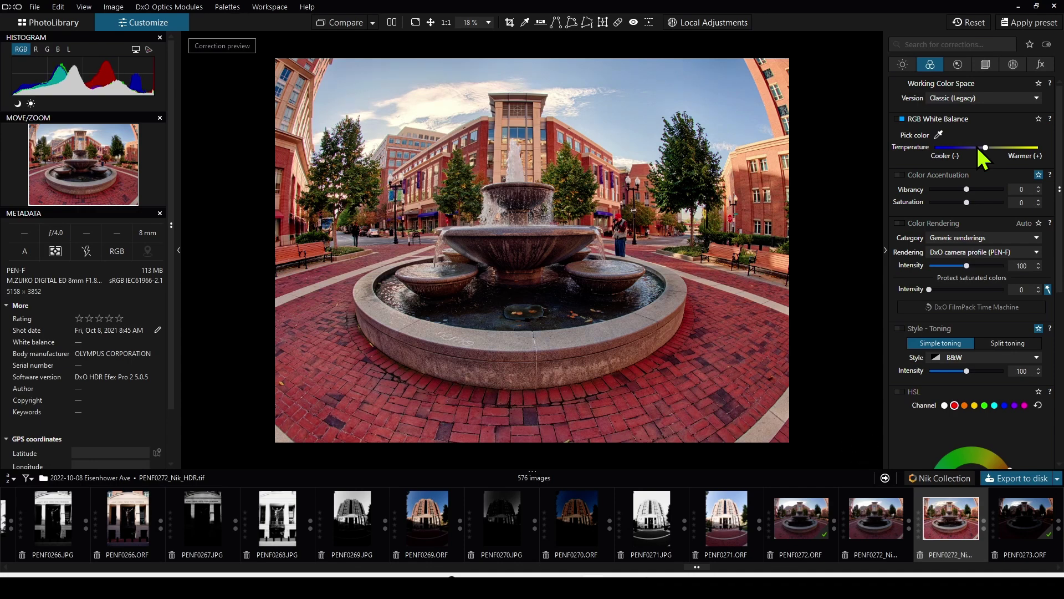
pyautogui.scroll(-5, 949, 406)
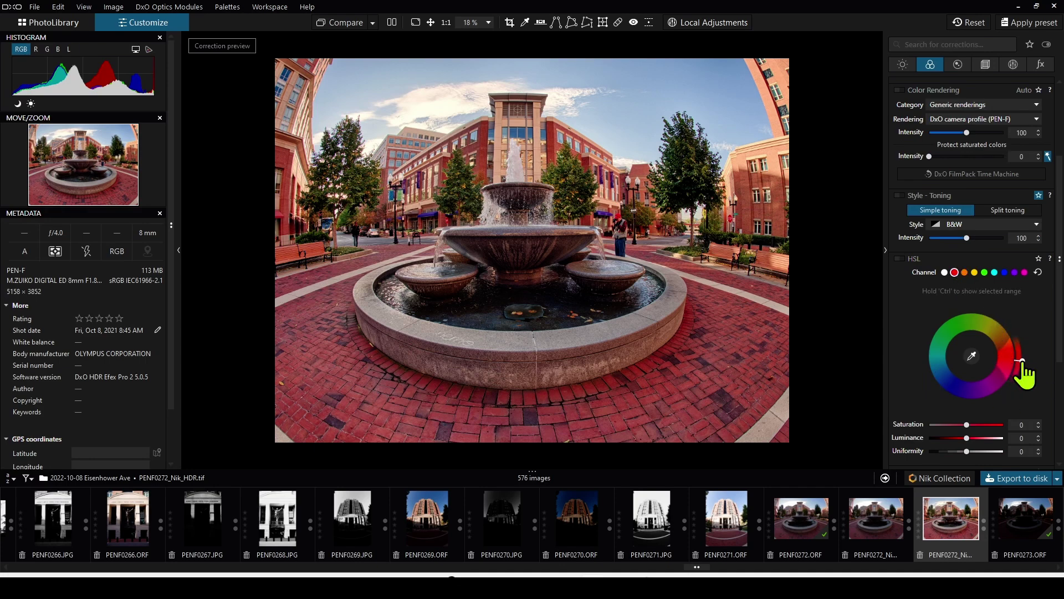
pyautogui.moveTo(1022, 360); pyautogui.dragTo(1023, 358)
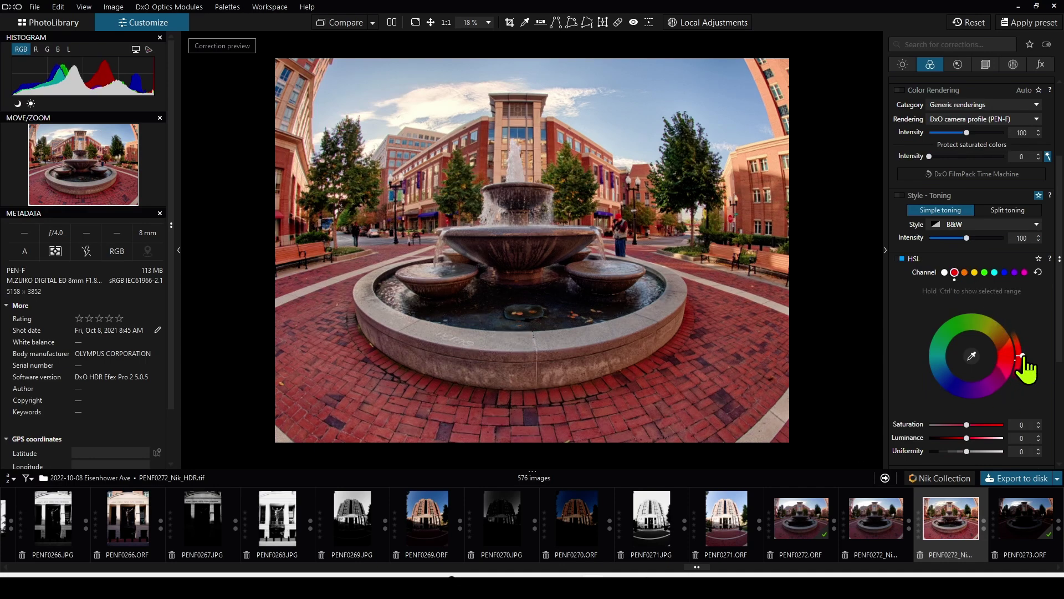
# Crop to a 1×1 square, shifting and tightening the frame around the fountain
pyautogui.click(987, 64)
pyautogui.click(958, 165)
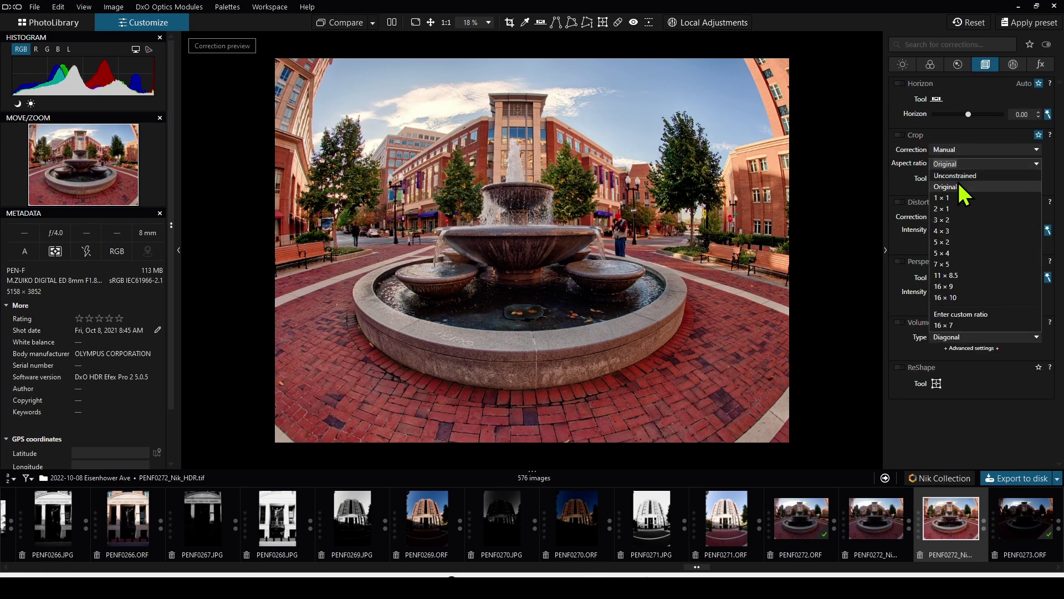
pyautogui.click(953, 198)
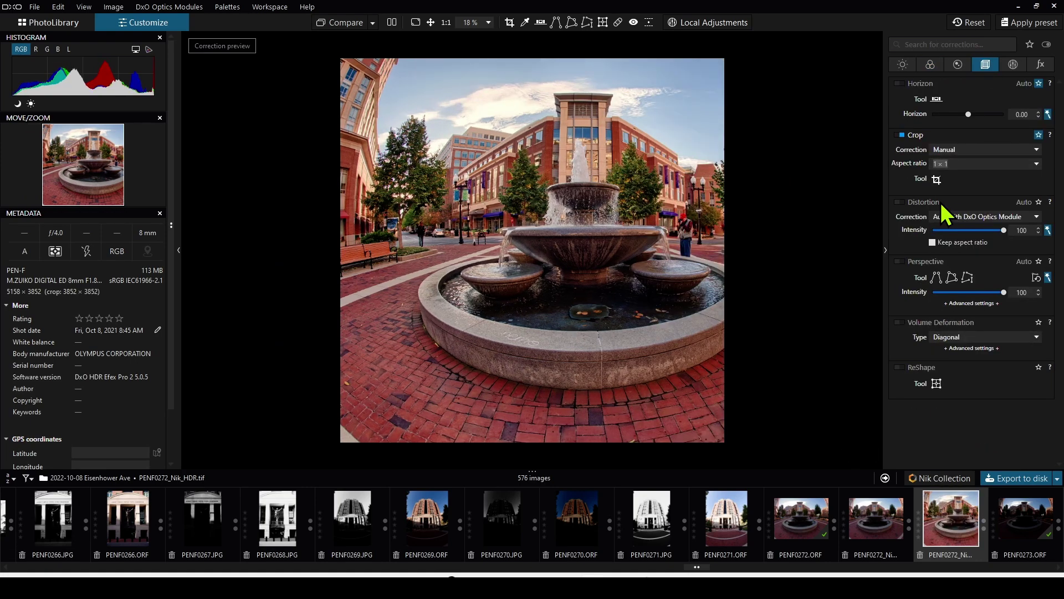
pyautogui.click(937, 179)
pyautogui.moveTo(511, 260); pyautogui.dragTo(556, 260)
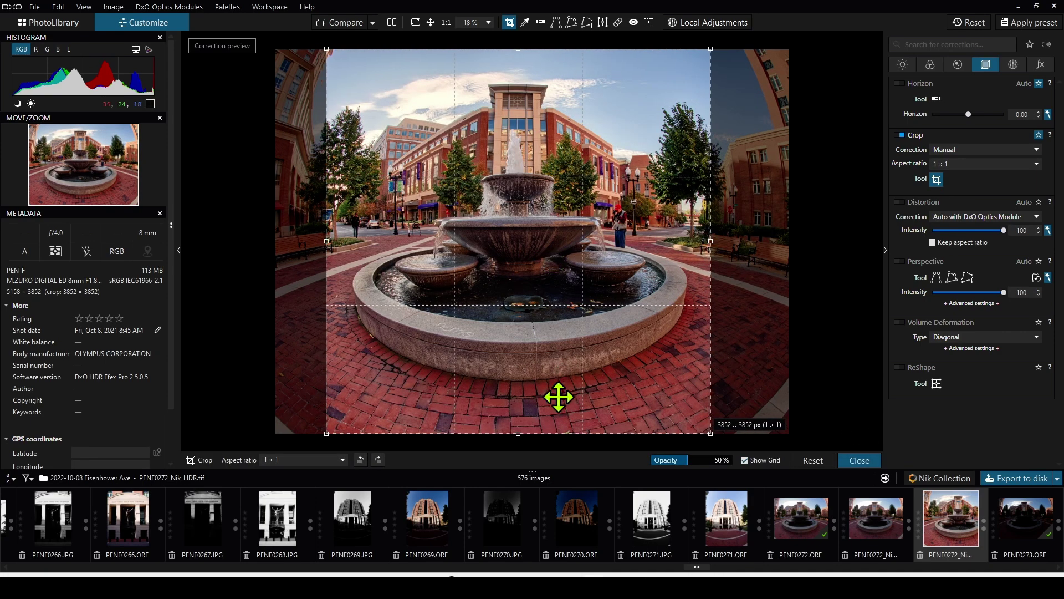
pyautogui.moveTo(528, 429); pyautogui.dragTo(533, 413)
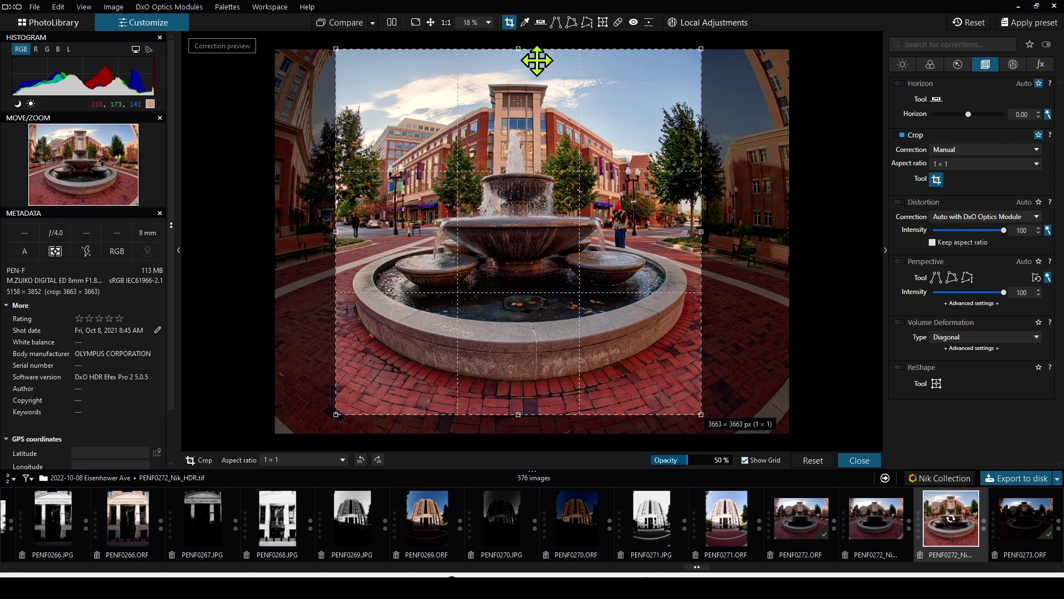
pyautogui.moveTo(525, 49); pyautogui.dragTo(525, 60)
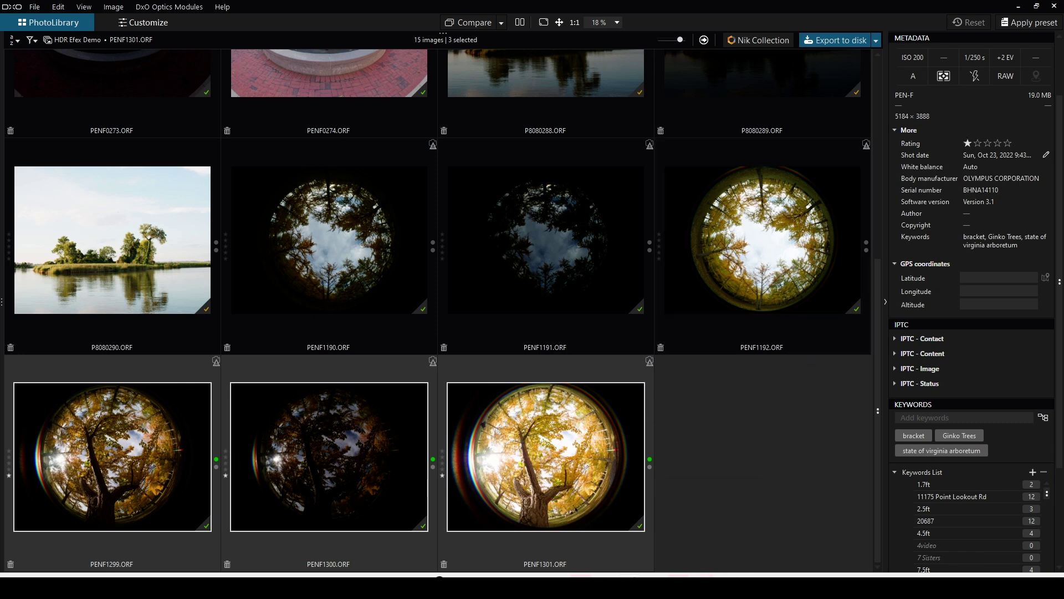
# Send the three selected ginkgo fisheye RAW brackets to HDR Efex Pro 2's merge dialog
pyautogui.click(746, 568)
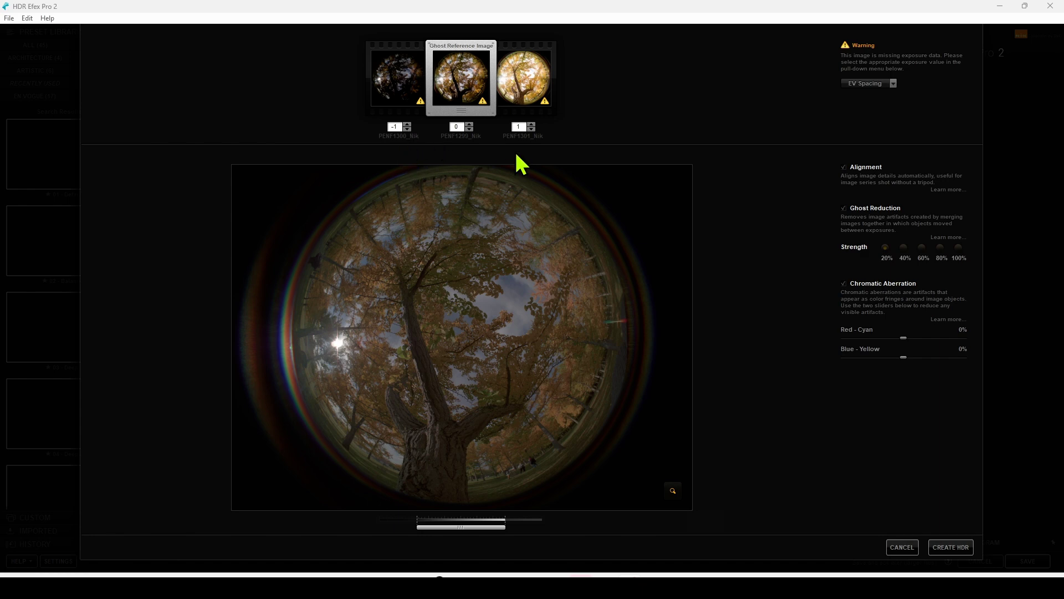
# Set the ginkgo brackets to -2, 0 and +2 EV with 2 EV spacing, then create the HDR
pyautogui.click(407, 125)
pyautogui.click(408, 129)
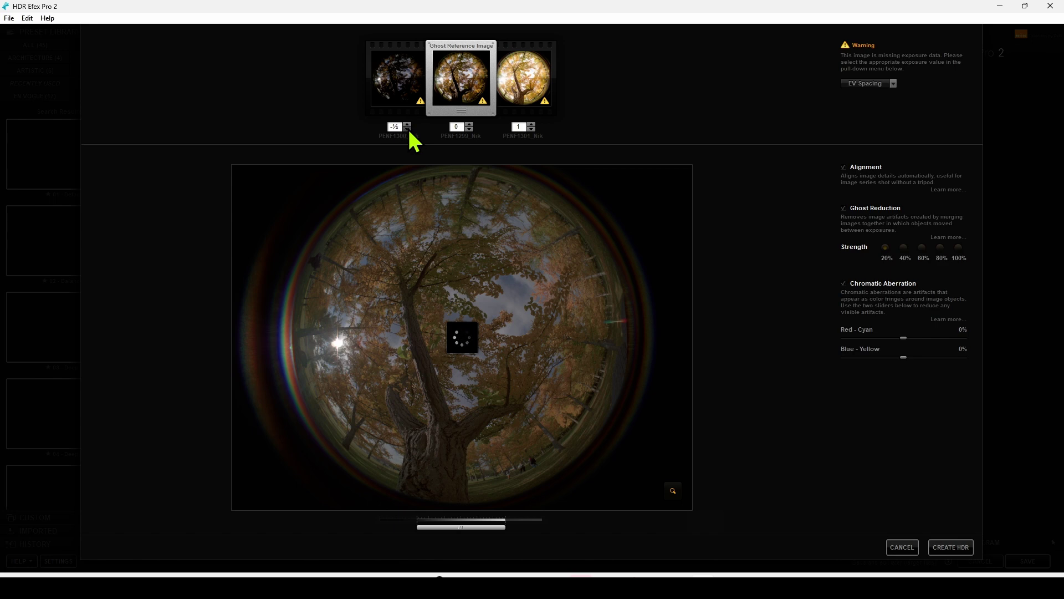
pyautogui.click(408, 129)
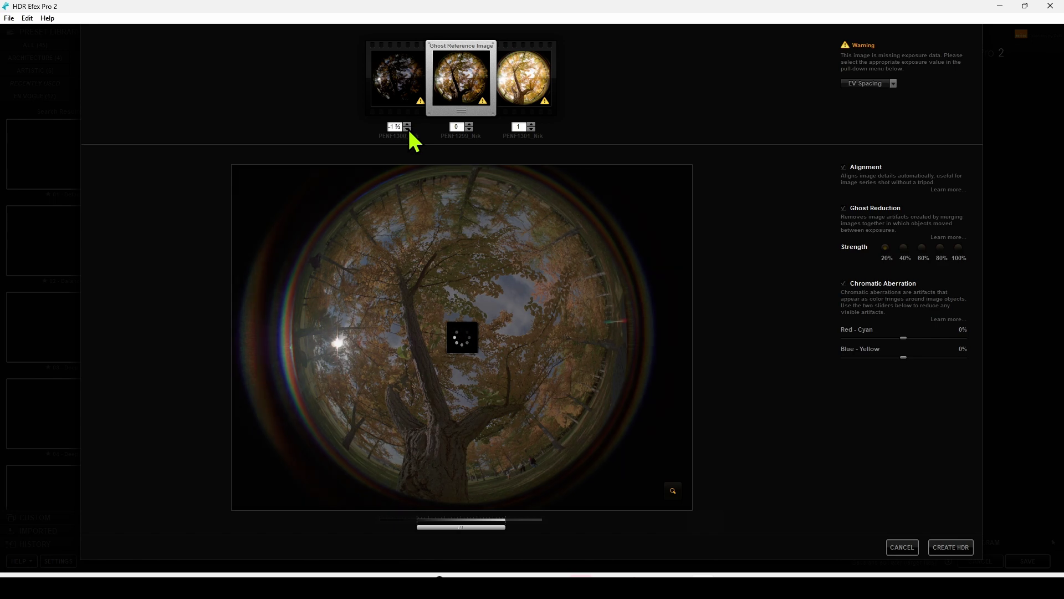
pyautogui.click(532, 126)
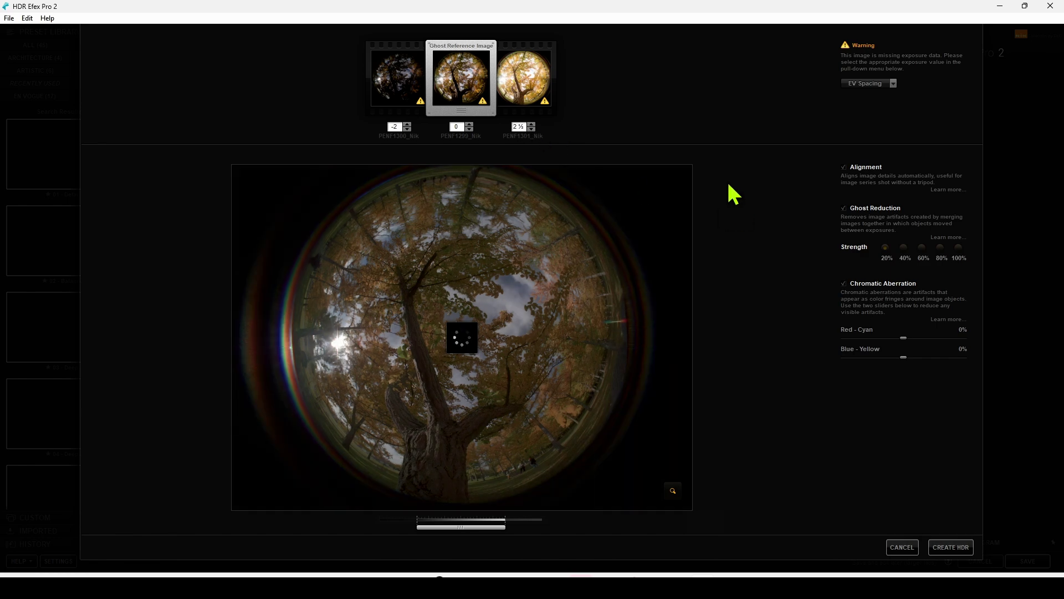
pyautogui.click(864, 84)
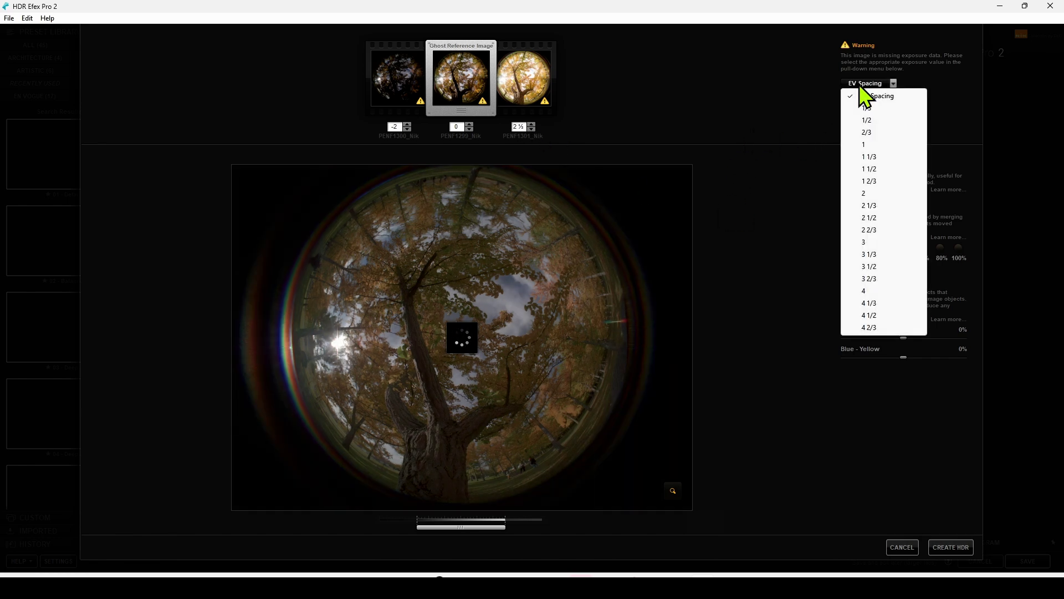
pyautogui.click(870, 195)
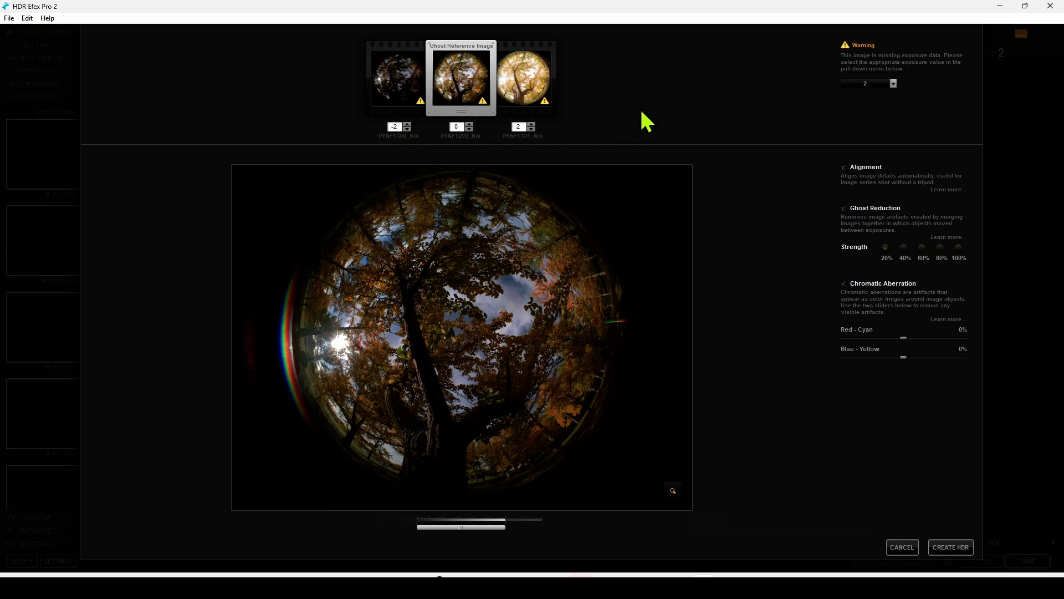
pyautogui.click(951, 547)
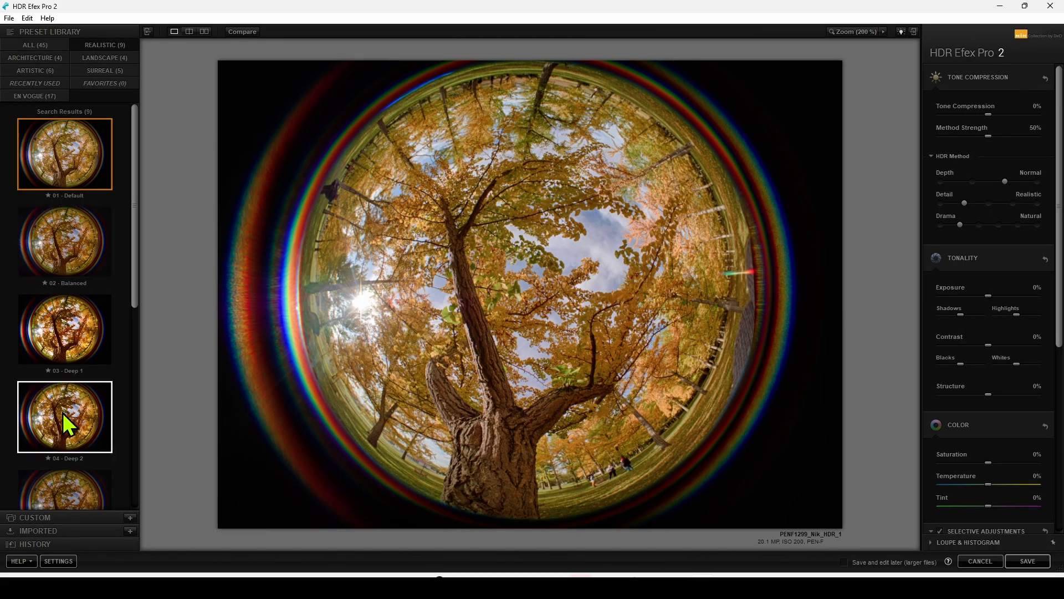
# Tone the ginkgo HDR with the Landscape '25 - Soft' preset and save it back to PhotoLab
pyautogui.click(117, 57)
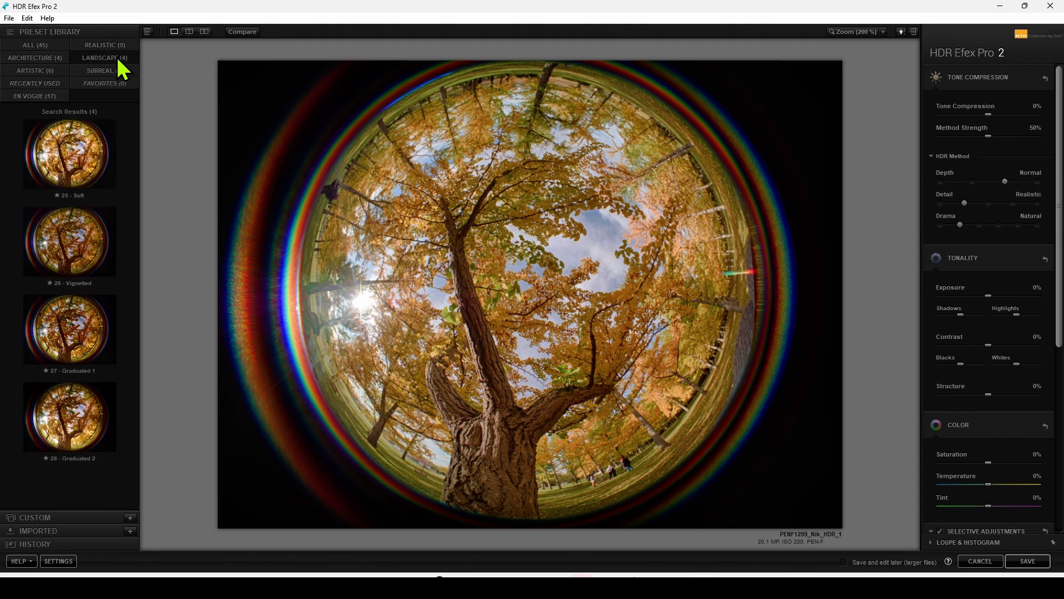
pyautogui.click(88, 150)
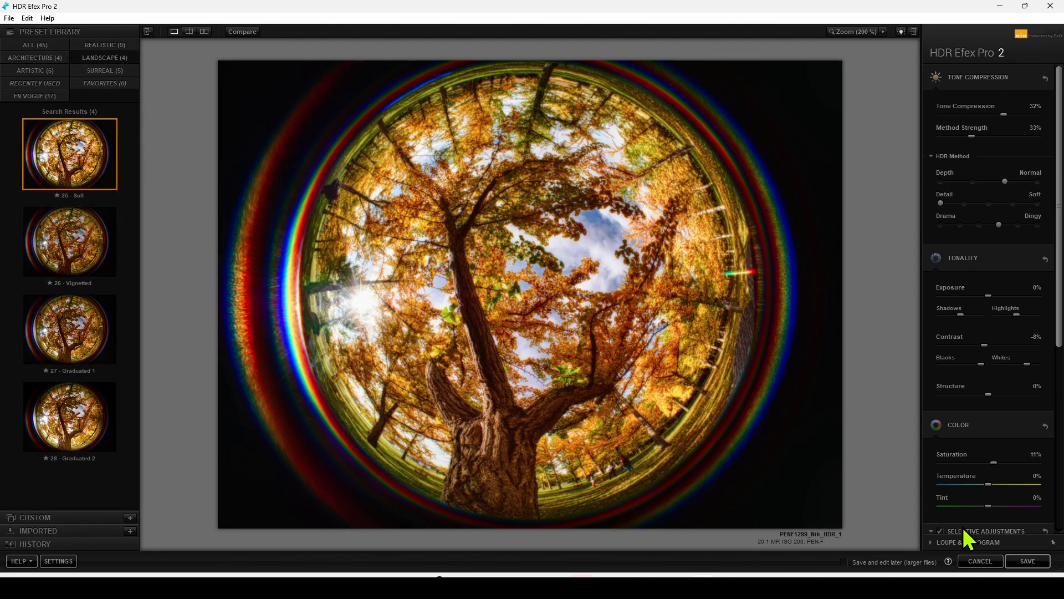
pyautogui.click(1026, 563)
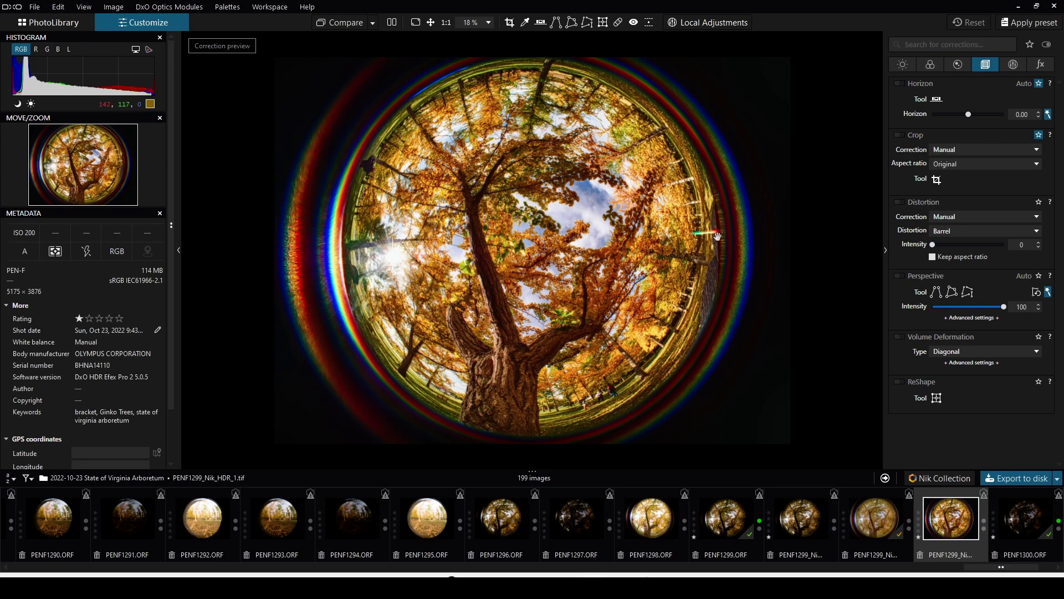
# Apply the '8 - 4mm Fisheye Auto' preset, cropping the ginkgo HDR square to 3876 × 3876
pyautogui.click(1020, 23)
pyautogui.scroll(-3, 625, 309)
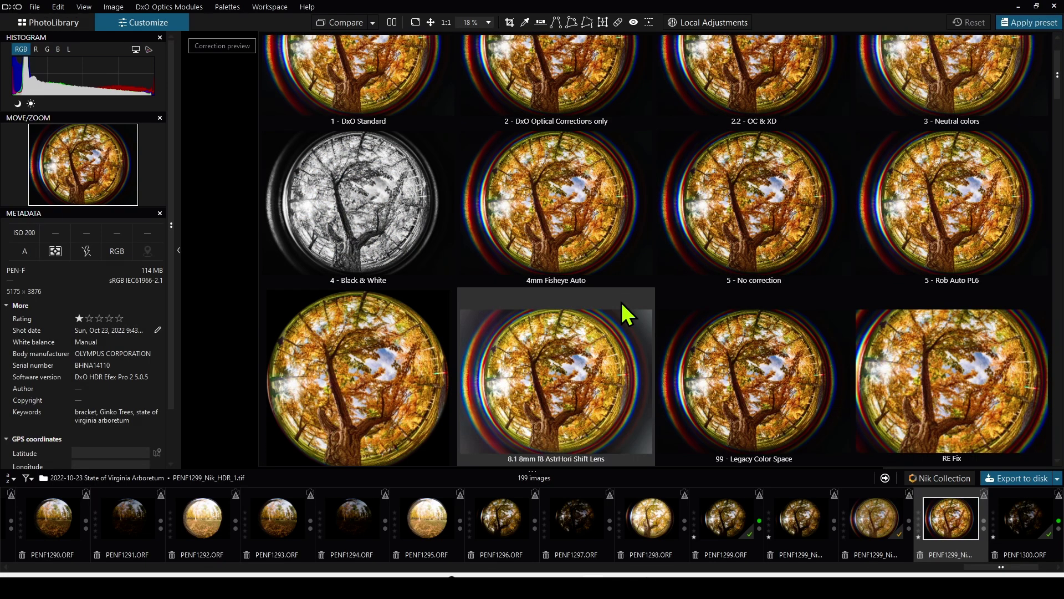
pyautogui.scroll(-3, 621, 302)
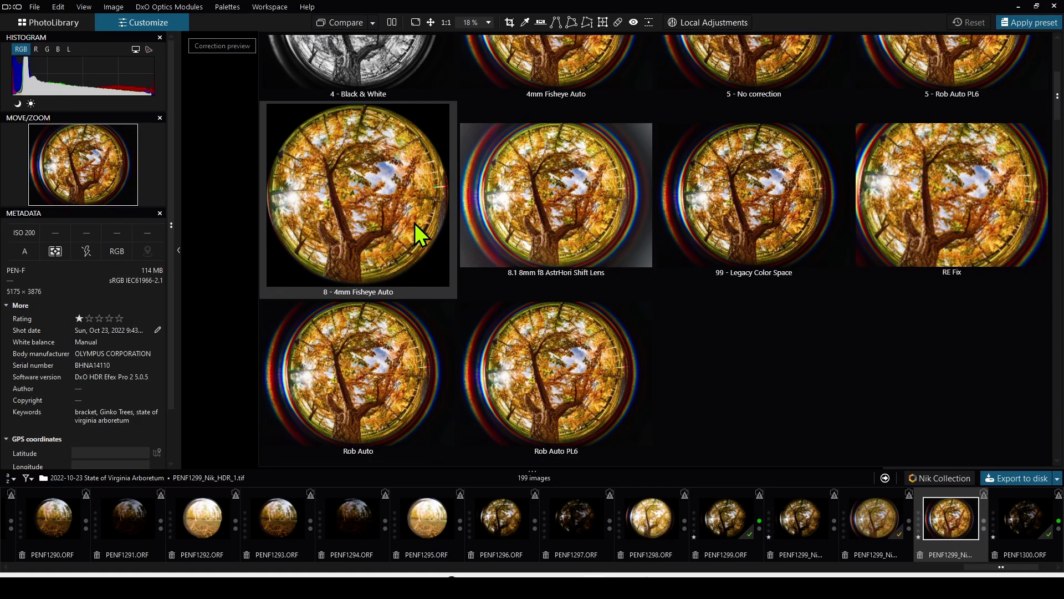
pyautogui.click(412, 221)
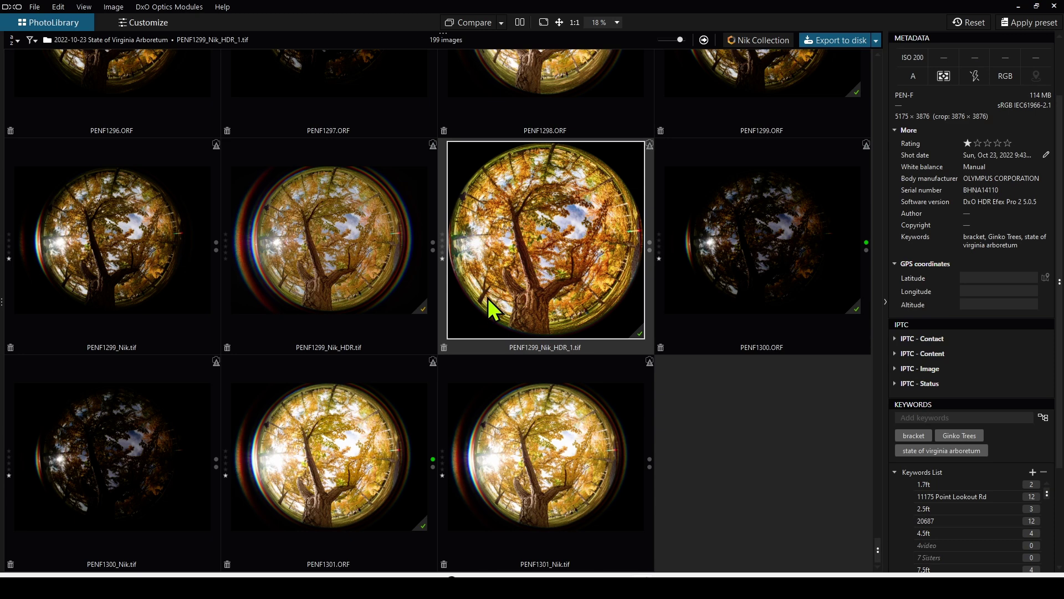
# Select the three Nik TIFF brackets PENF1299_Nik, PENF1300_Nik and PENF1301_Nik
pyautogui.click(151, 256)
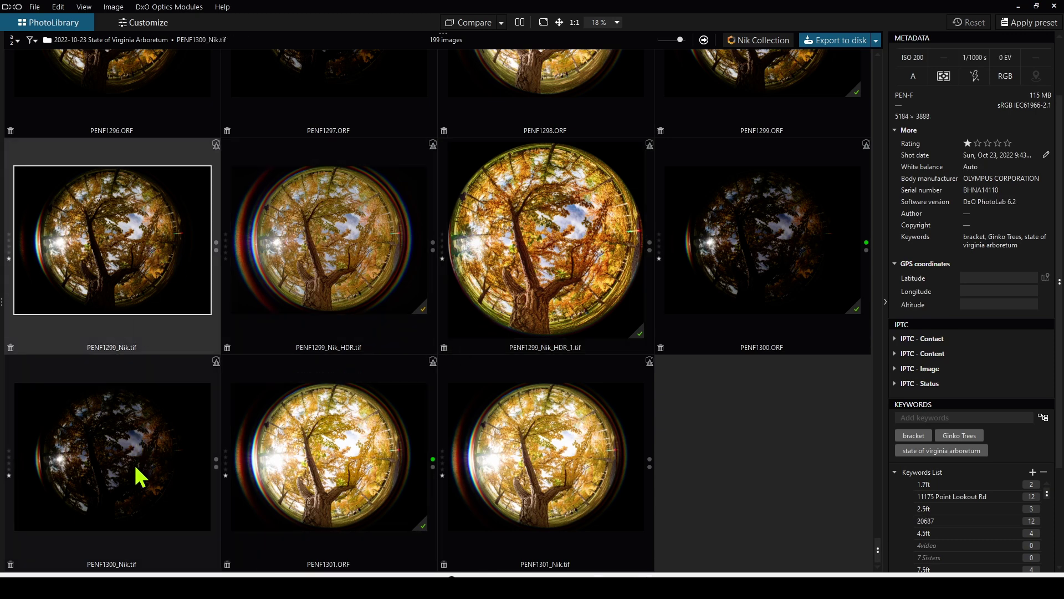
pyautogui.keyDown('ctrl'); pyautogui.click(136, 468); pyautogui.keyUp('ctrl')
pyautogui.keyDown('ctrl'); pyautogui.click(585, 531); pyautogui.keyUp('ctrl')
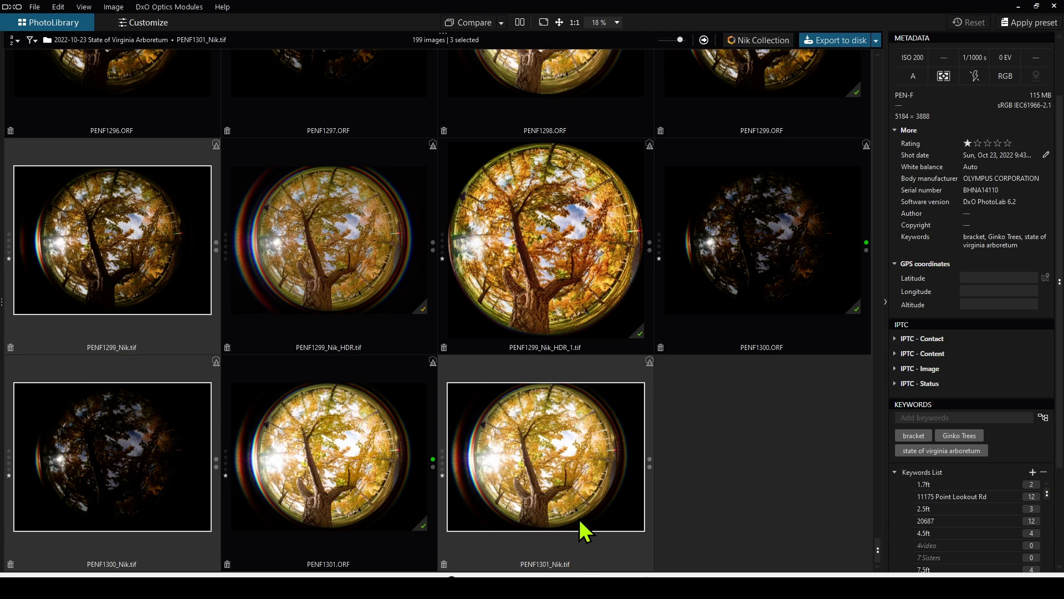
pyautogui.click(581, 299)
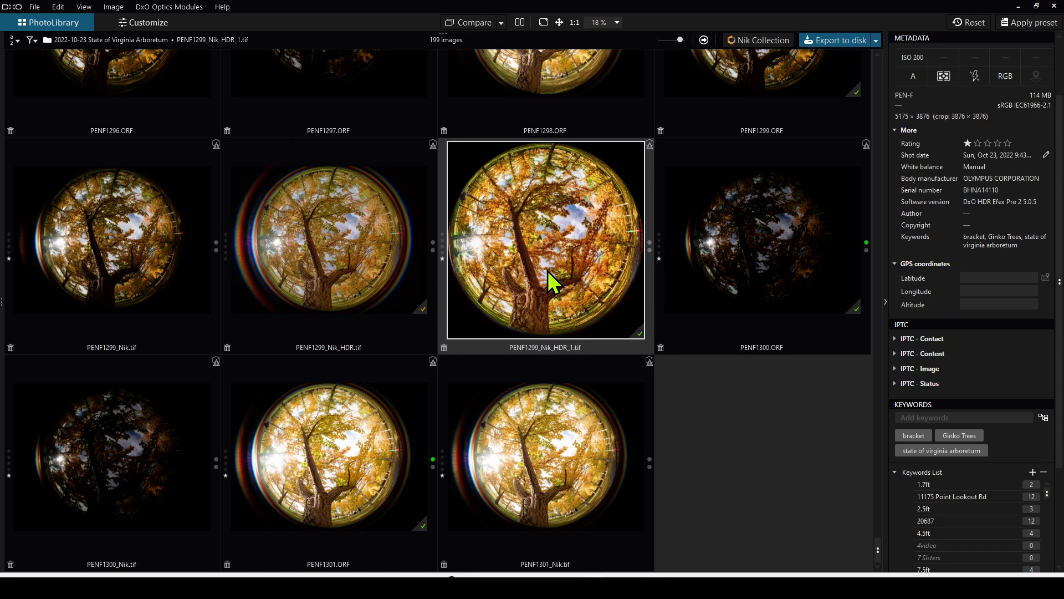
pyautogui.click(127, 276)
pyautogui.keyDown('ctrl'); pyautogui.click(127, 443); pyautogui.keyUp('ctrl')
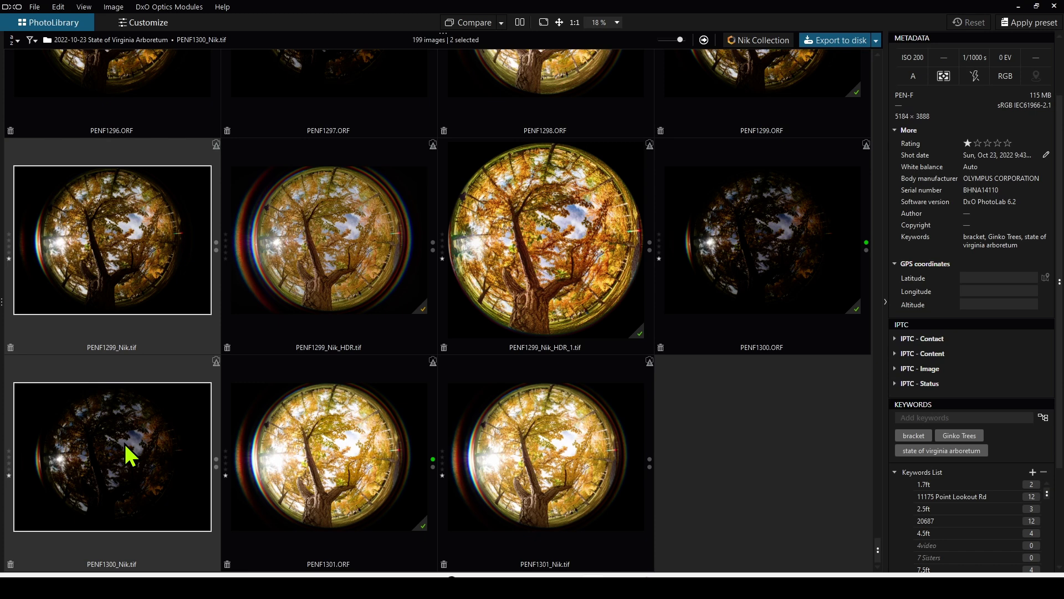
pyautogui.keyDown('ctrl'); pyautogui.click(518, 472); pyautogui.keyUp('ctrl')
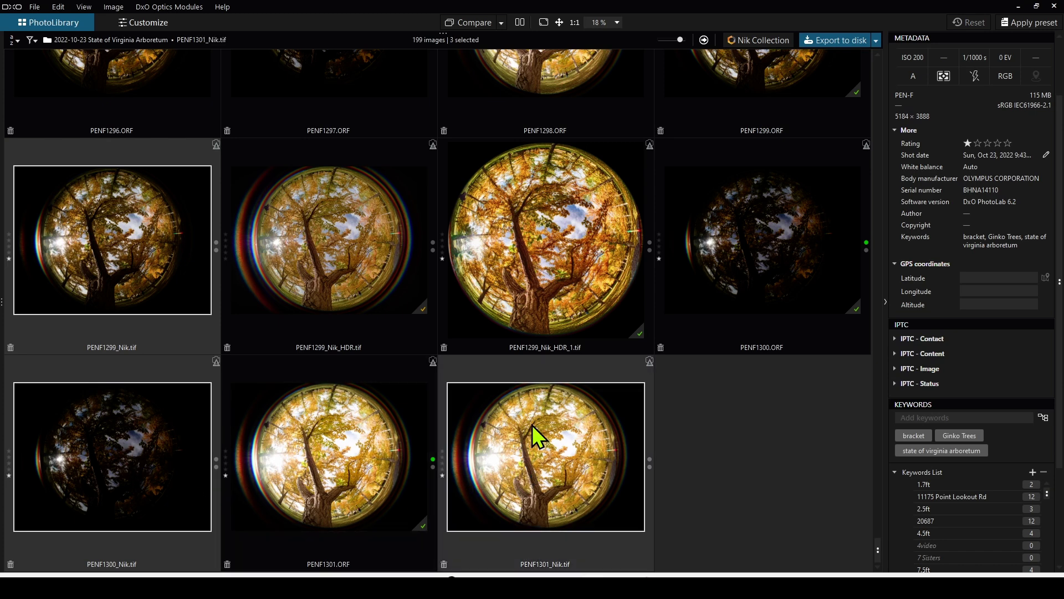
# Set the Nik export action to Export without processing and send the brackets to HDR Efex Pro 2
pyautogui.click(755, 43)
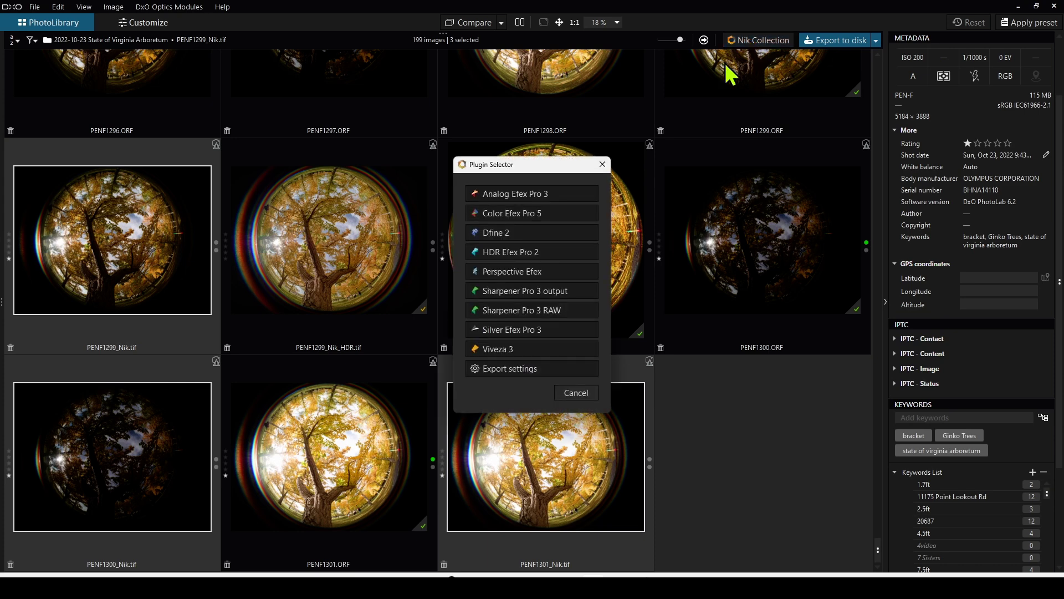
pyautogui.click(514, 367)
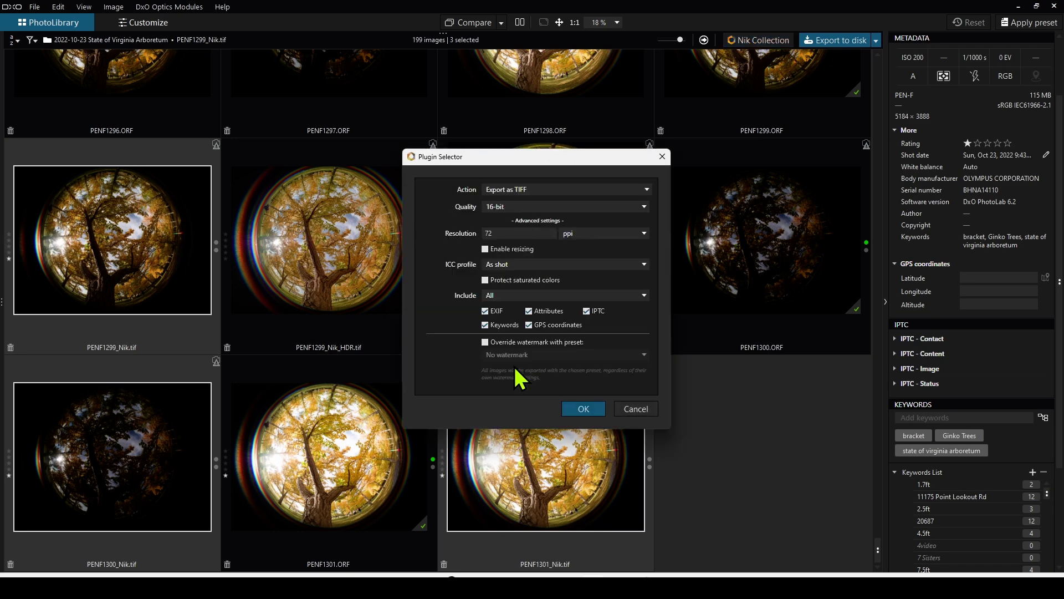
pyautogui.click(526, 194)
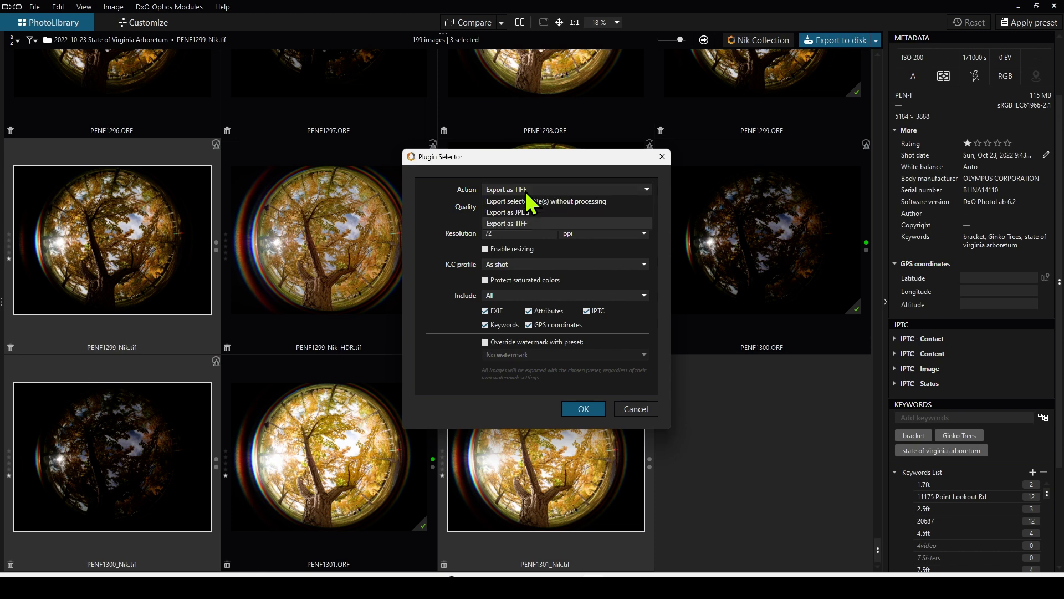
pyautogui.click(529, 203)
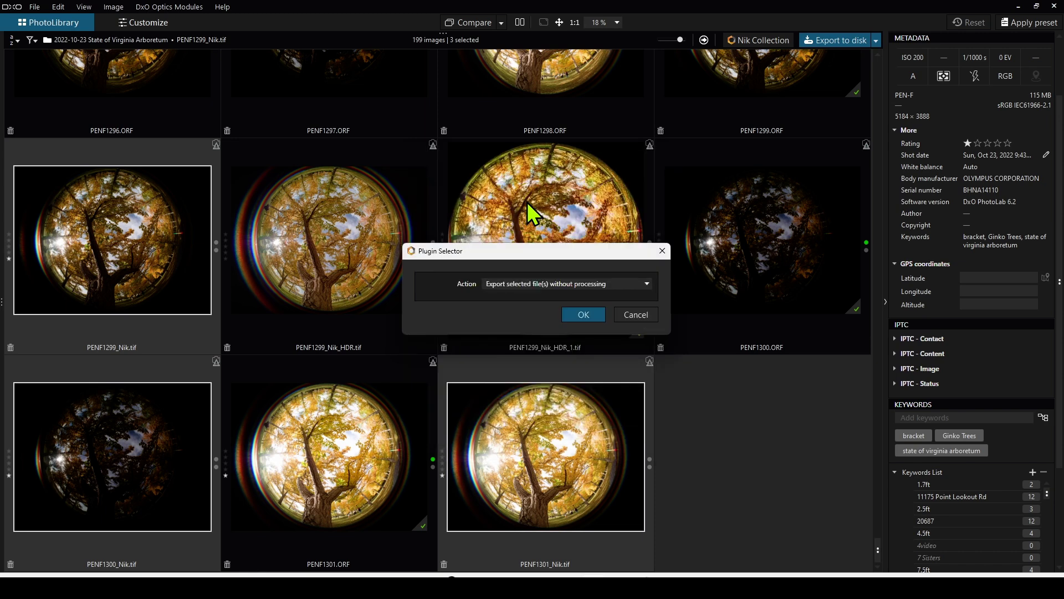
pyautogui.click(568, 314)
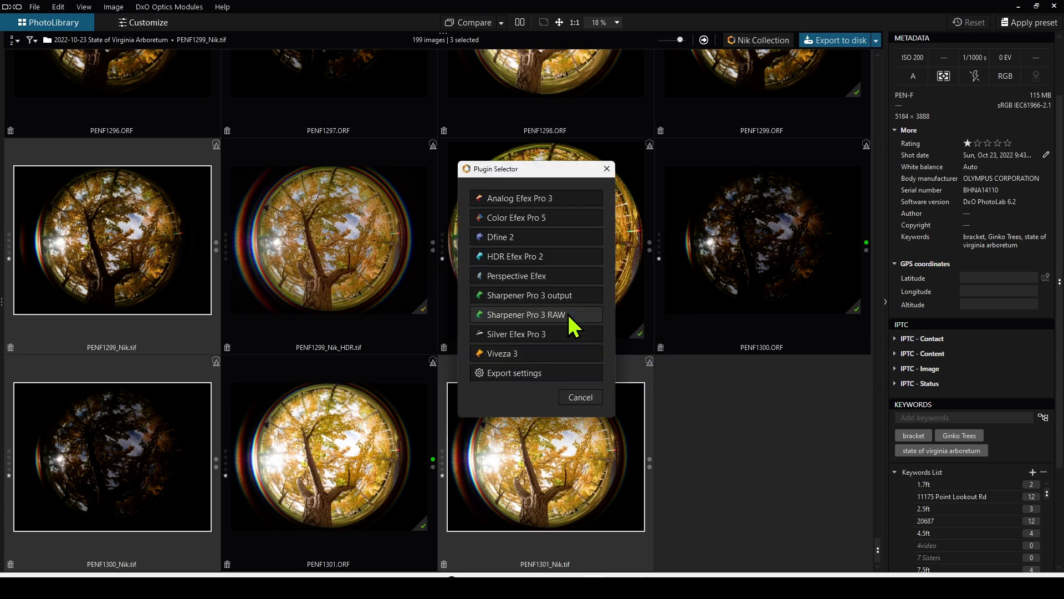
pyautogui.click(531, 257)
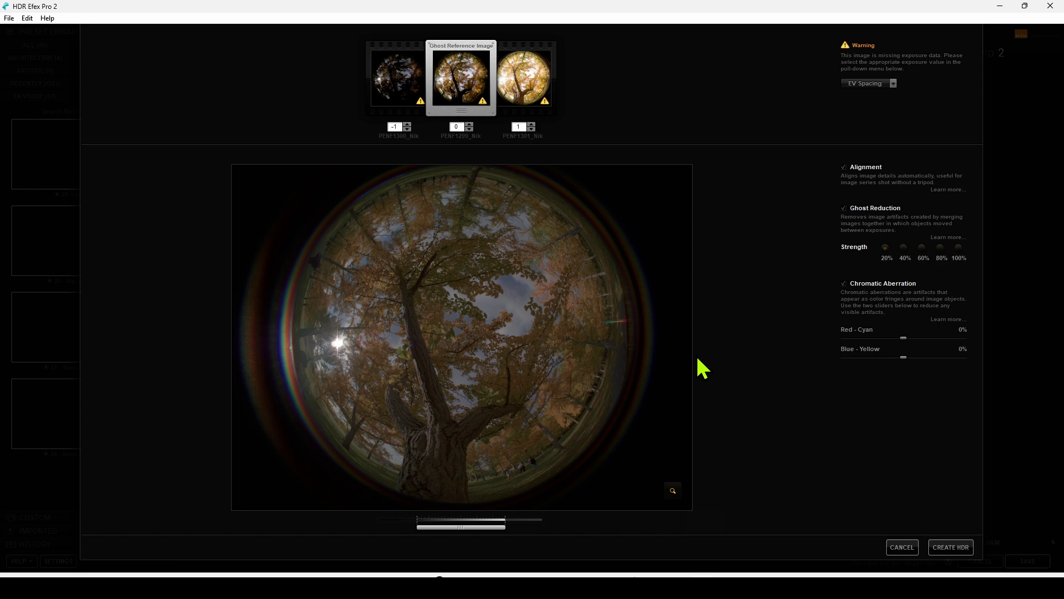
# Set EV spacing to 2 and merge the Nik TIFF brackets into PENF1299_Nik_HDR_2
pyautogui.click(856, 83)
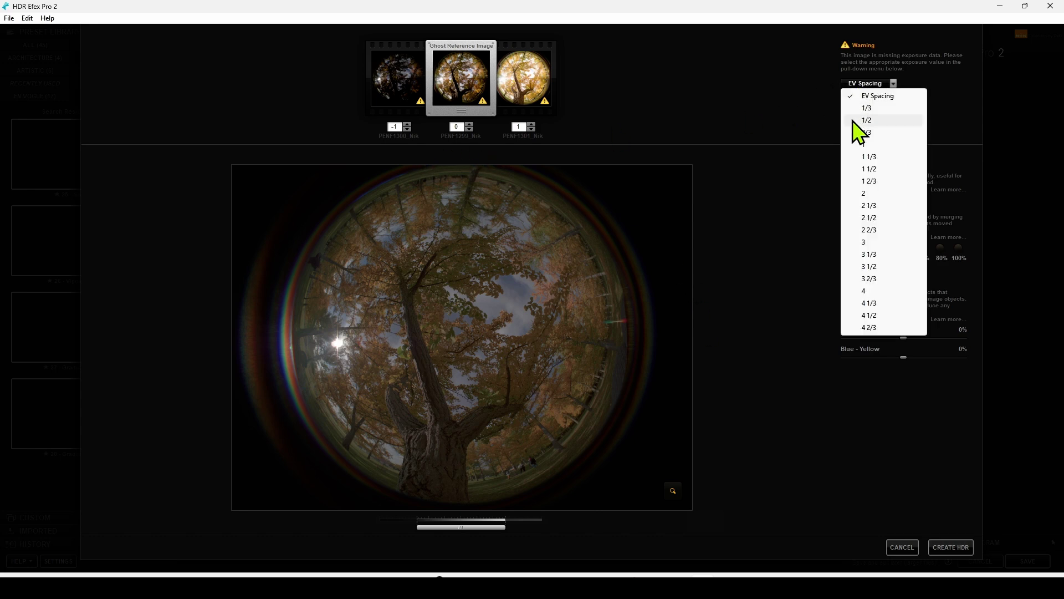
pyautogui.click(865, 194)
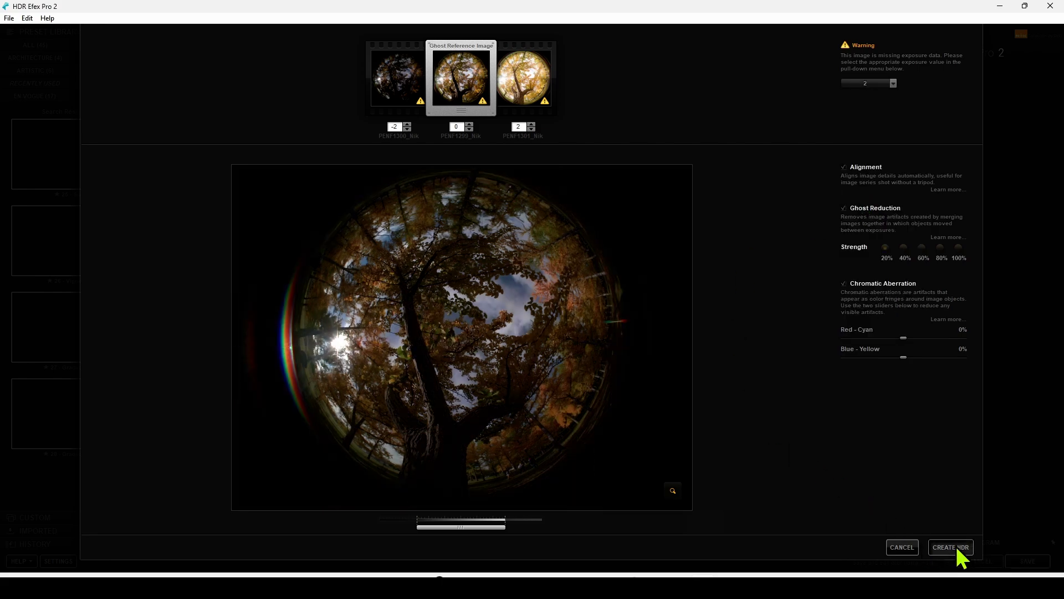
pyautogui.click(956, 547)
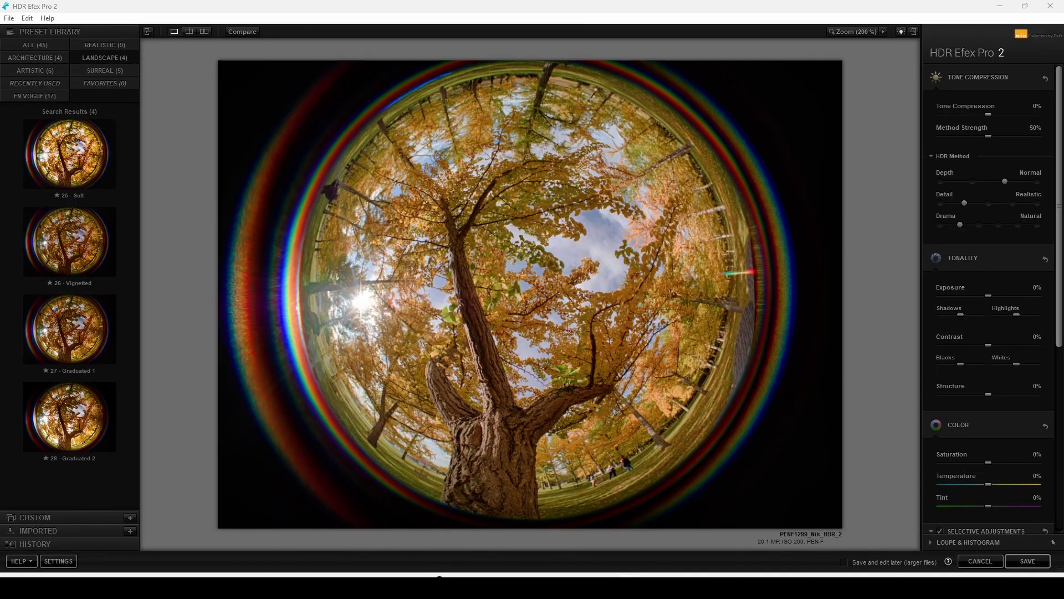